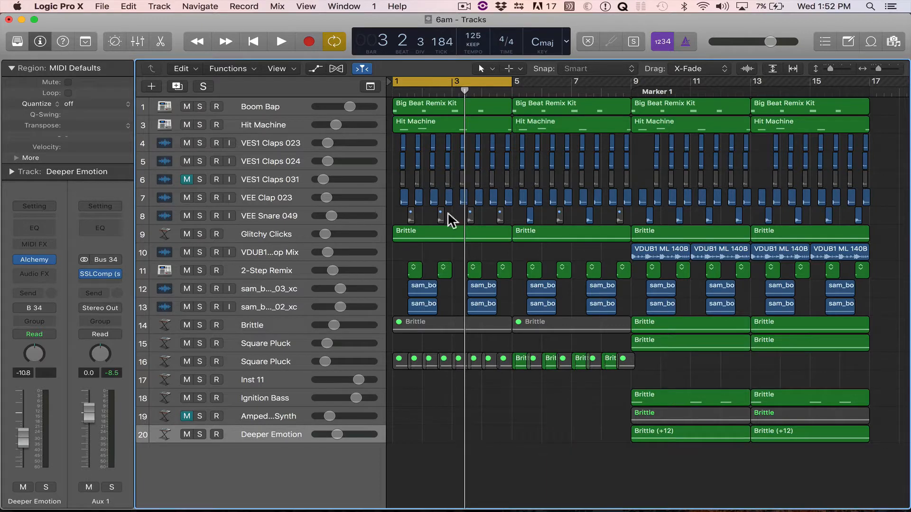
Toggle the automation view of the Tracks area on and off to compare both displays
scroll(457, 211, "up", 4)
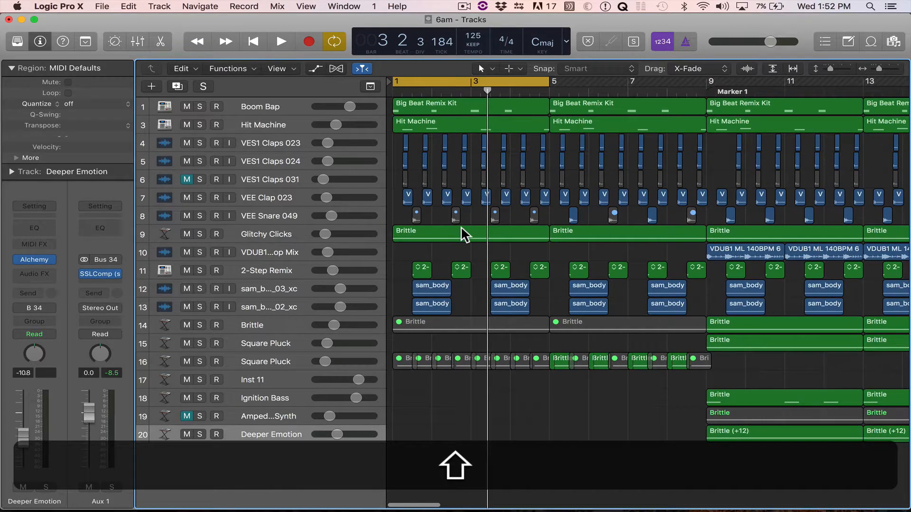
key("a")
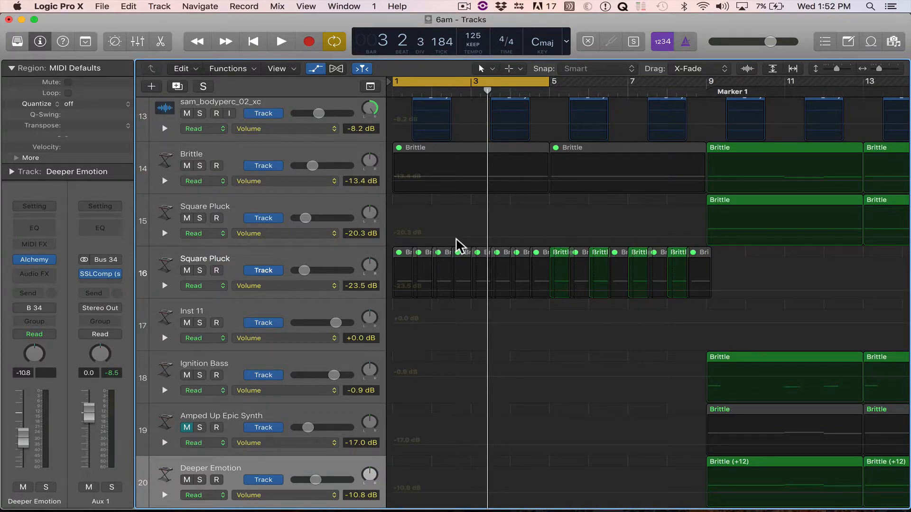
key("a")
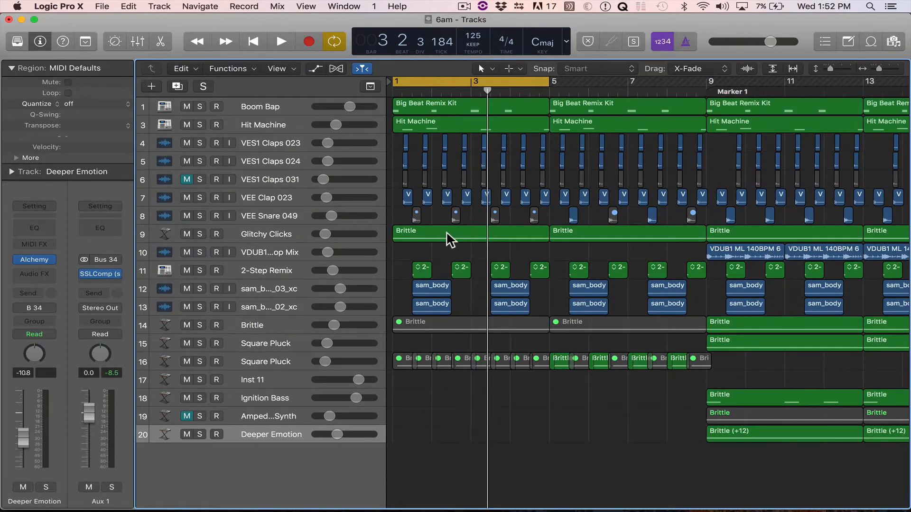
key("a")
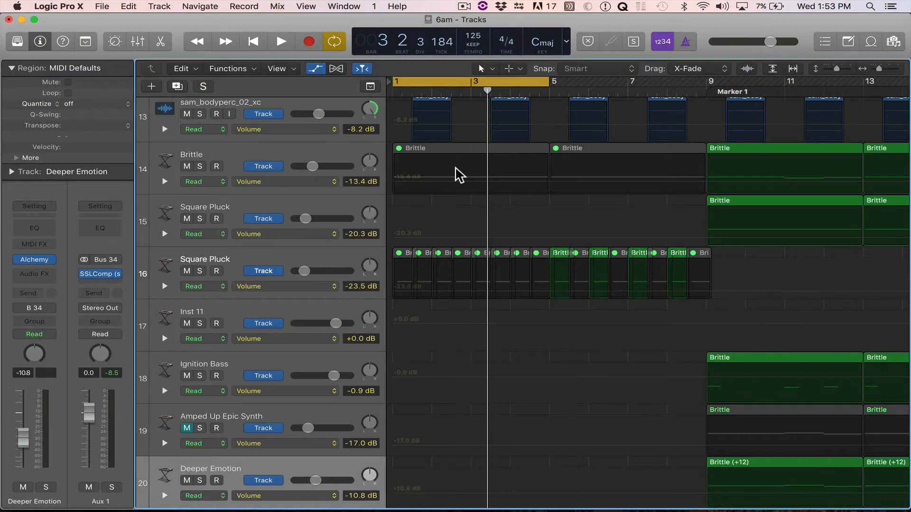
key("a")
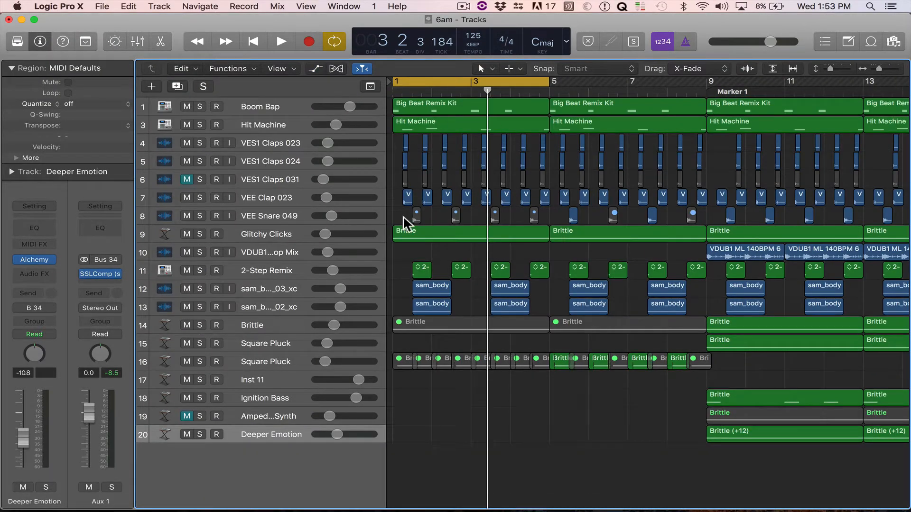
key("a")
key("a")
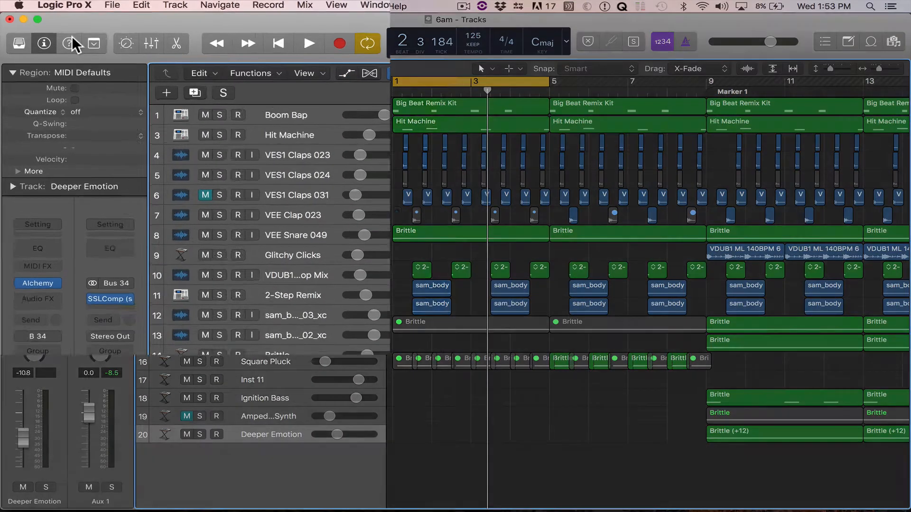
Look up the key command for "show hide automation" in the Key Commands editor, and close the editor
left_click(58, 7)
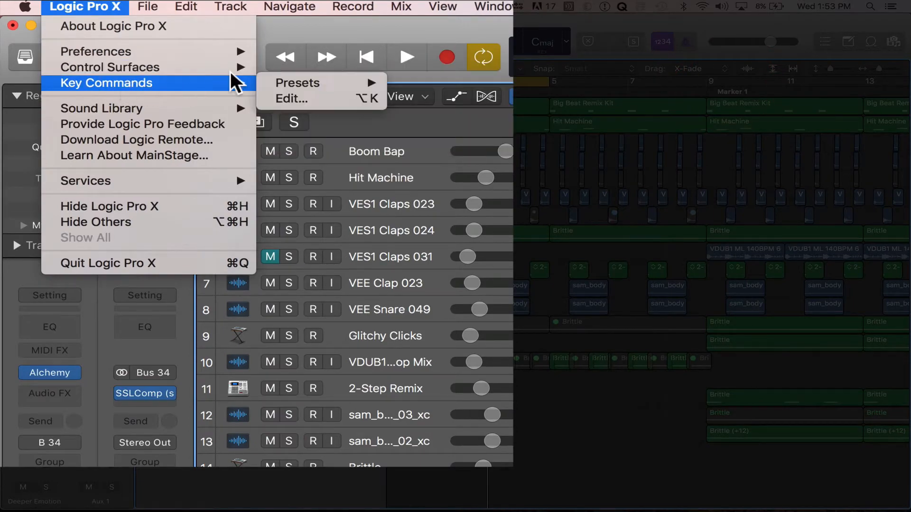
mouse_move(235, 83)
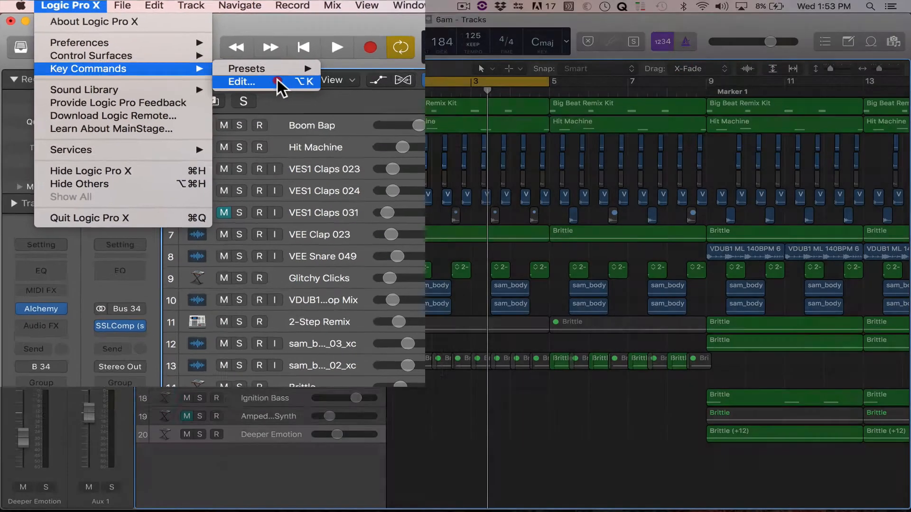
left_click(308, 98)
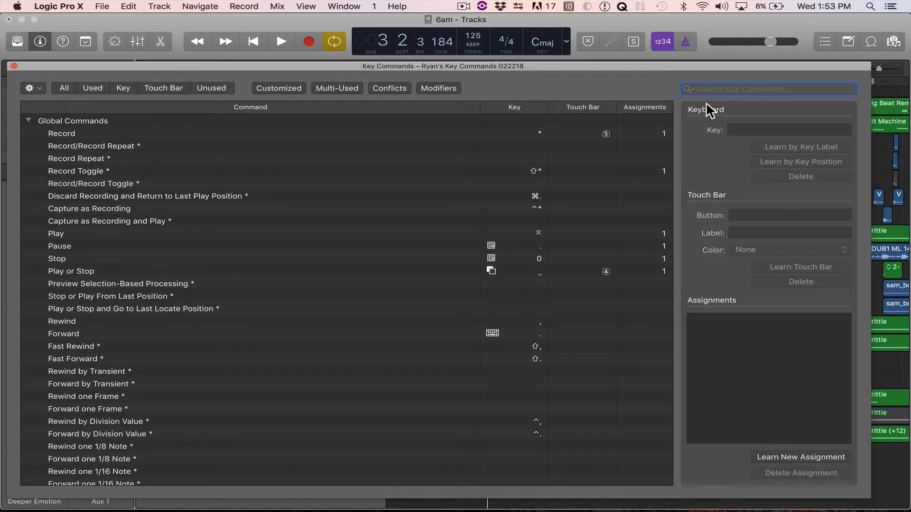
left_click(727, 90)
type("show hide")
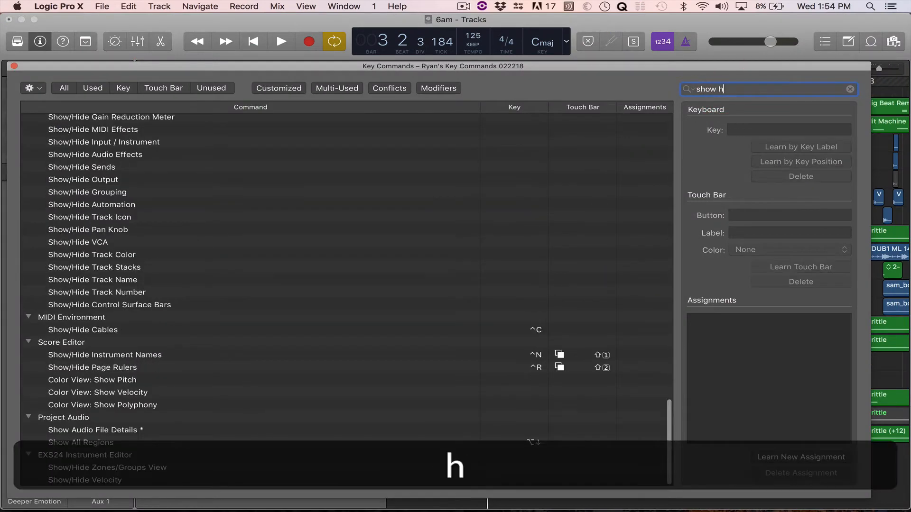
type(" automation")
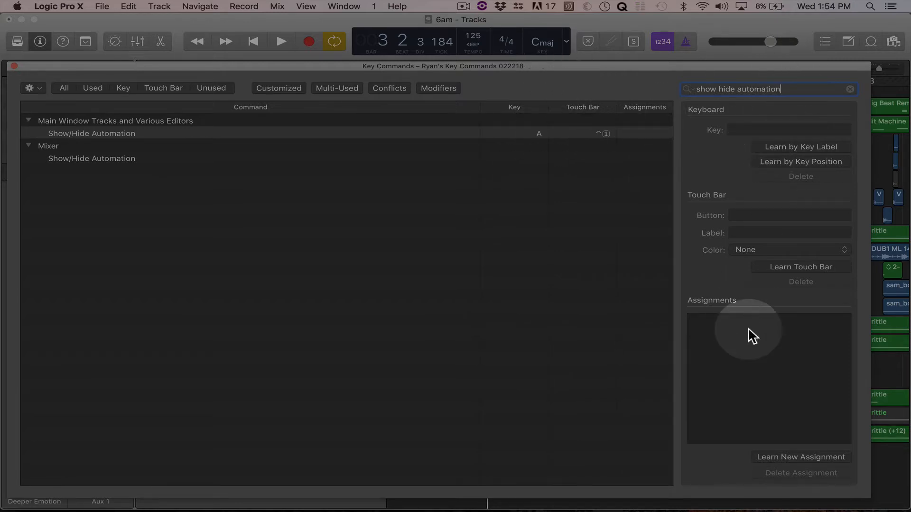
left_click(850, 90)
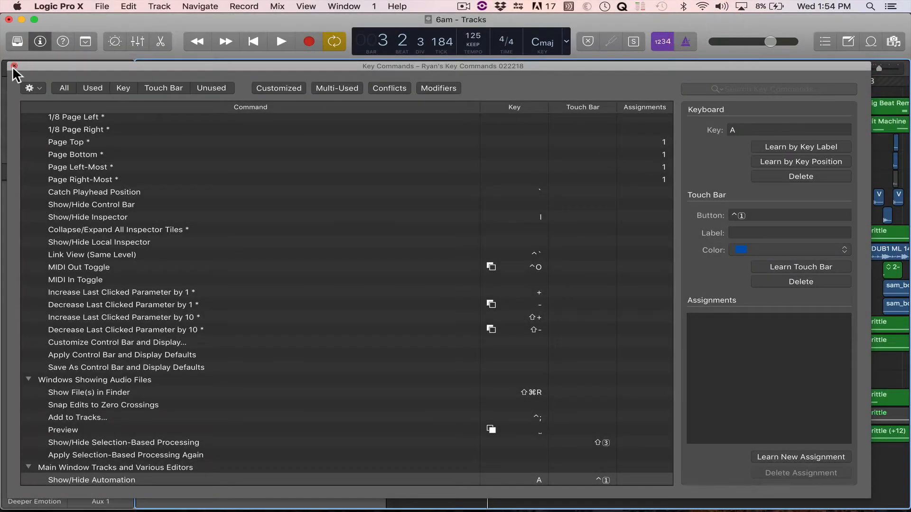
left_click(15, 66)
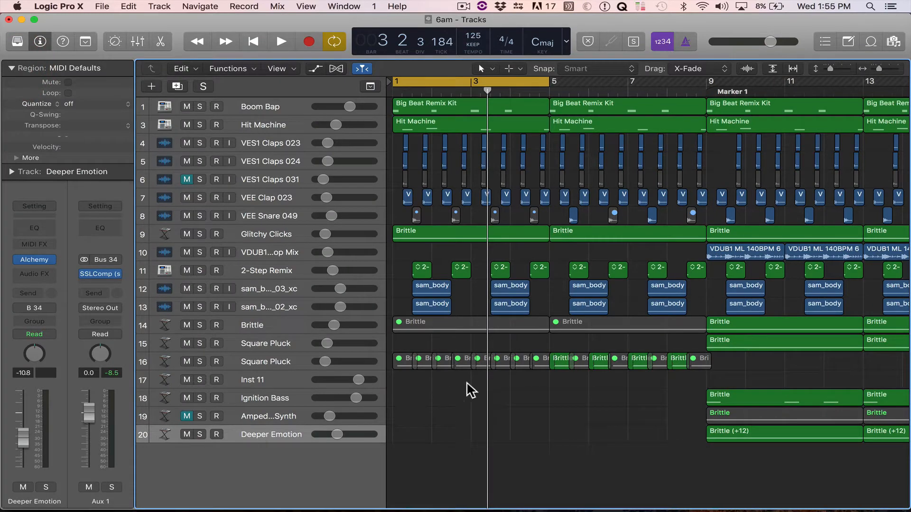
Show the automation lanes to review the tracks' volume lanes, and hide them again
key("a")
key("a")
key("a")
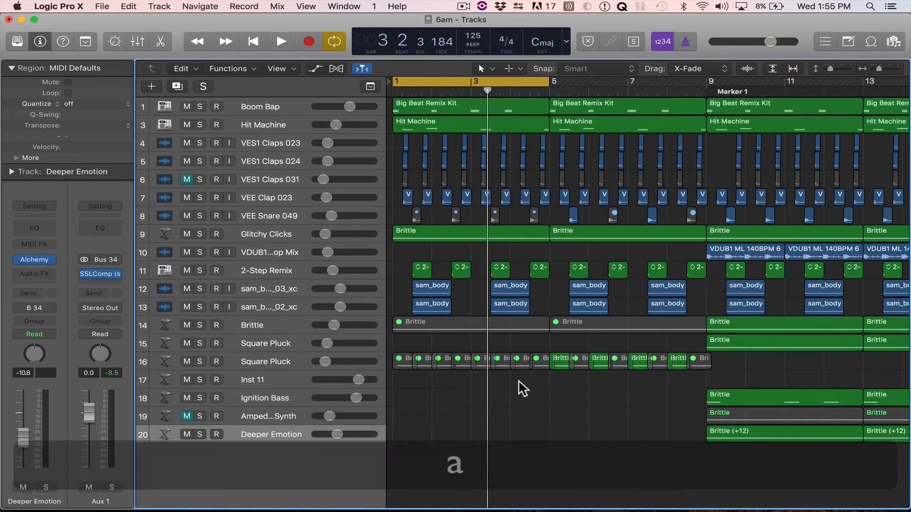
key("a")
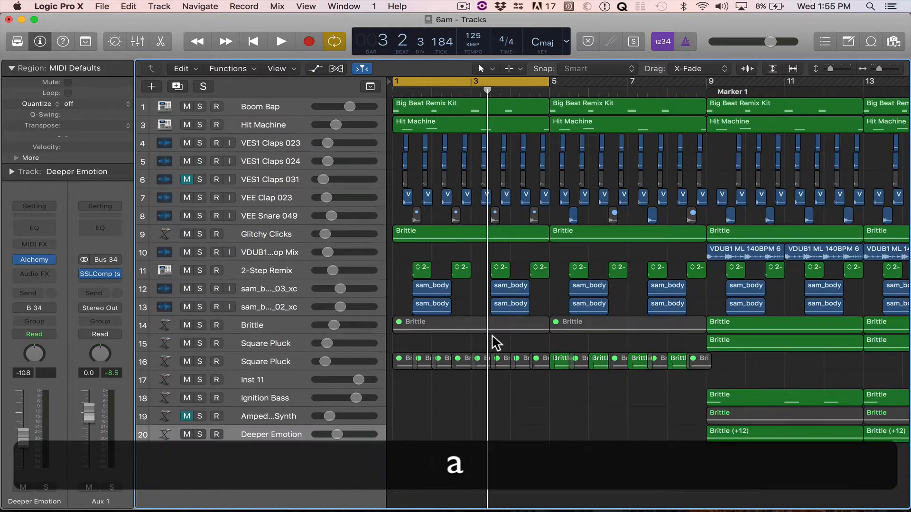
scroll(447, 254, "up", 10)
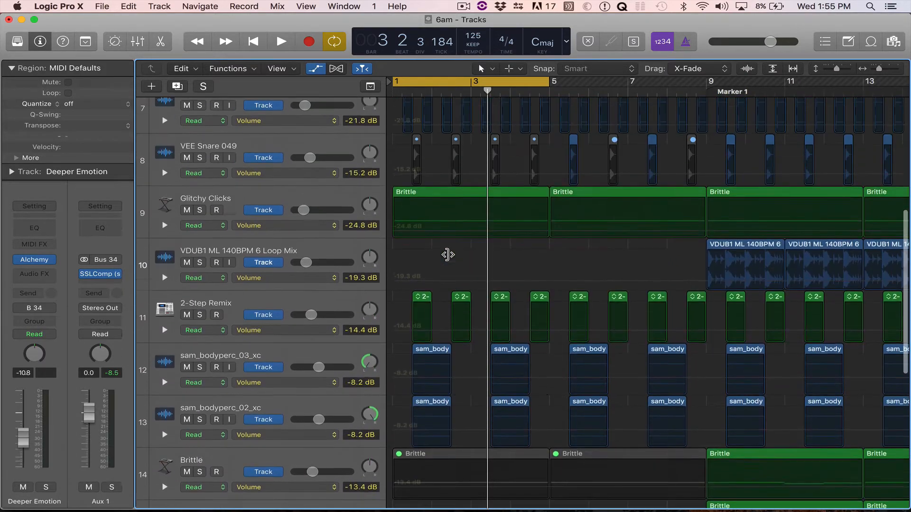
key("a")
Play the cycled section from bar 1 with the full mix, and stop playback
key("space")
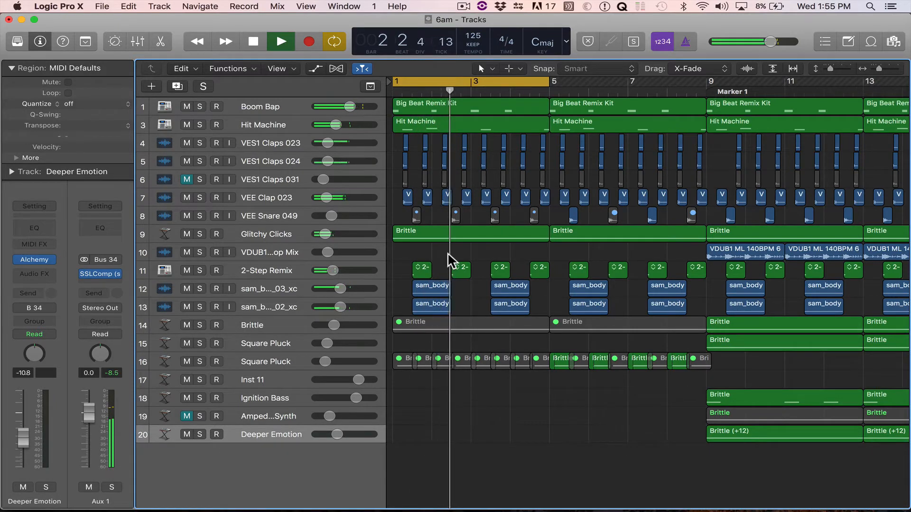
key("space")
left_click(477, 79)
left_click(438, 79)
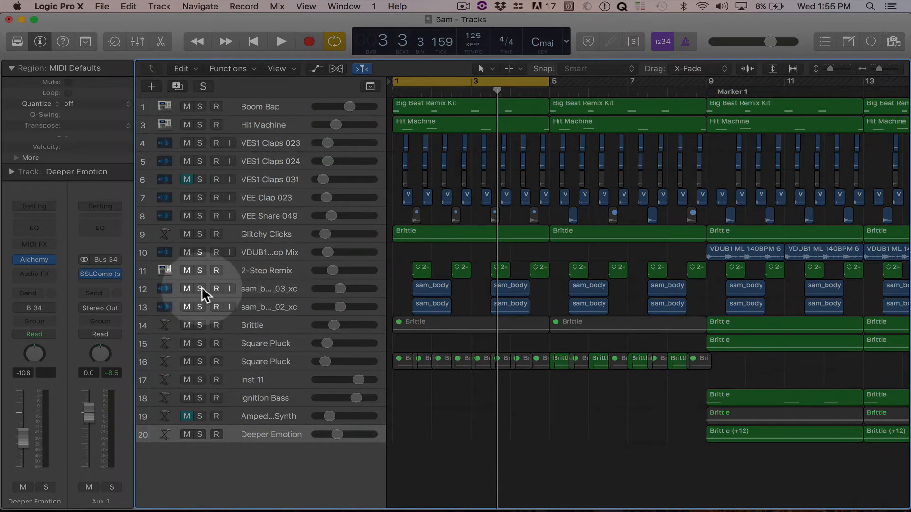
Audition the two sam_bodyperc tracks together in solo, and take them out of solo
left_click_drag(202, 288, 200, 300)
key("space")
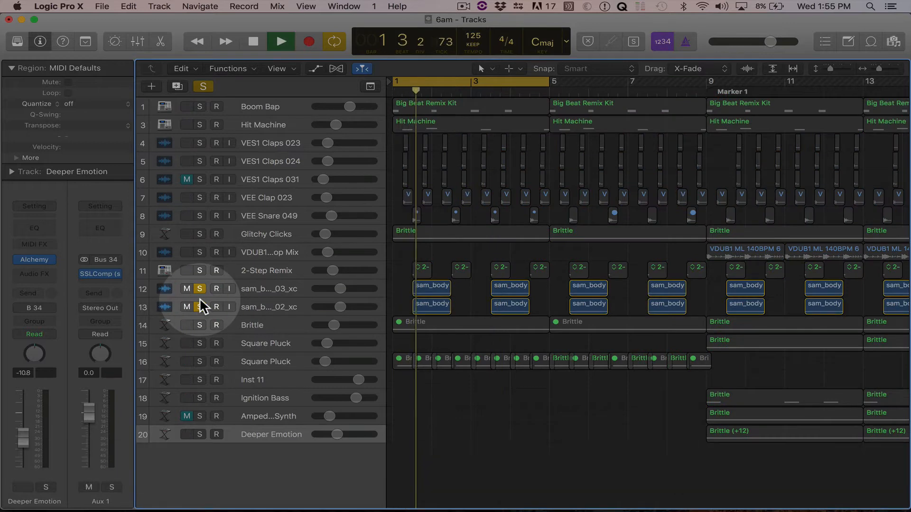
key("space")
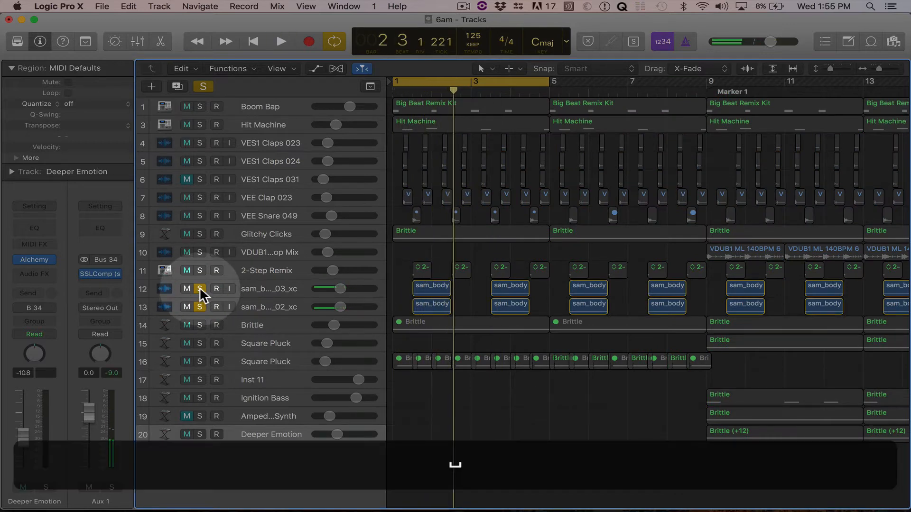
left_click_drag(200, 288, 201, 307)
Audition the 2-Step Remix track by itself in solo
left_click(200, 270)
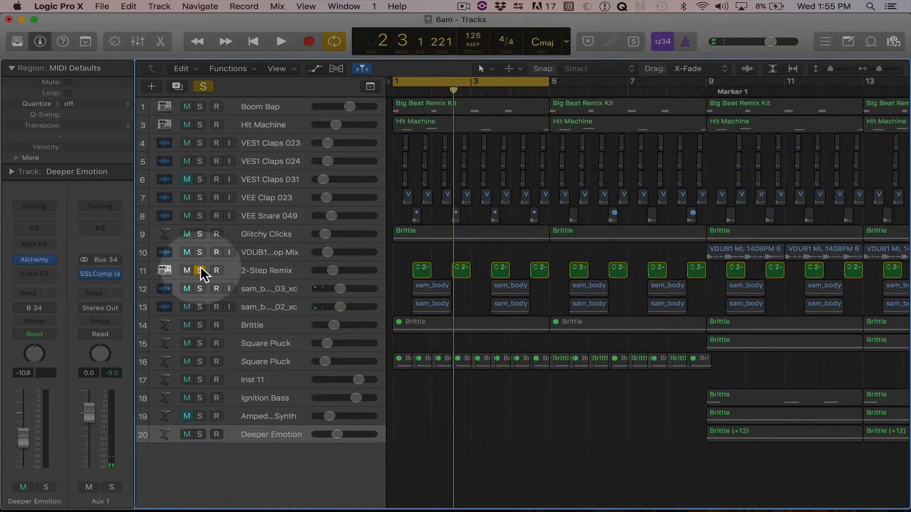
key("space")
left_click(200, 270)
key("space")
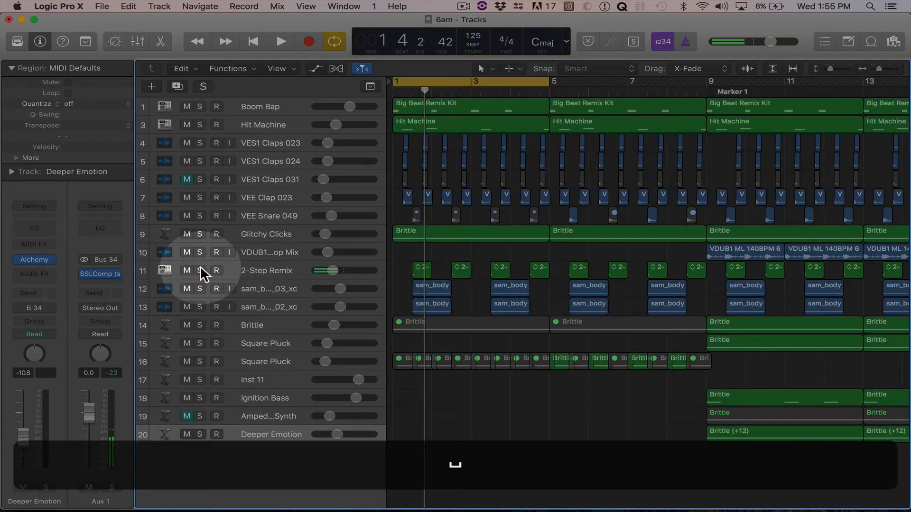
Select the 2-Step Remix track and audition it in solo once more, leaving solo off
left_click(267, 270)
left_click(200, 270)
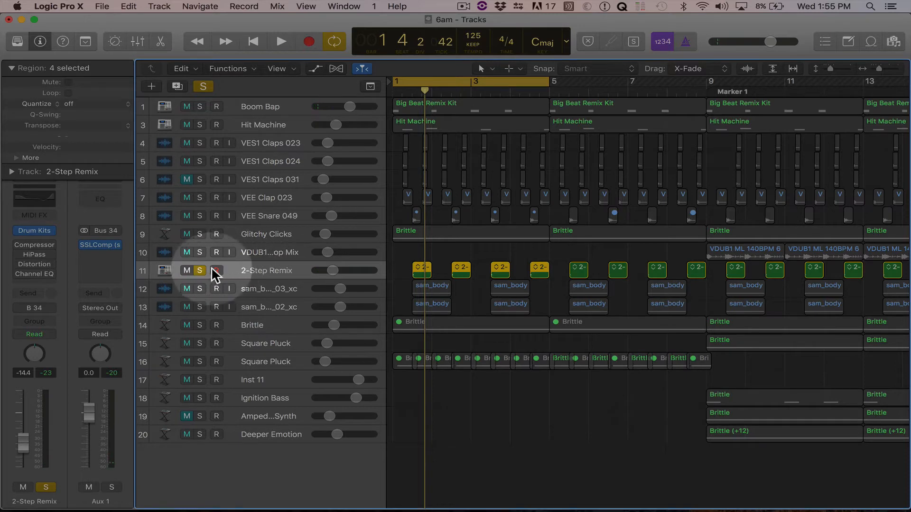
key("space")
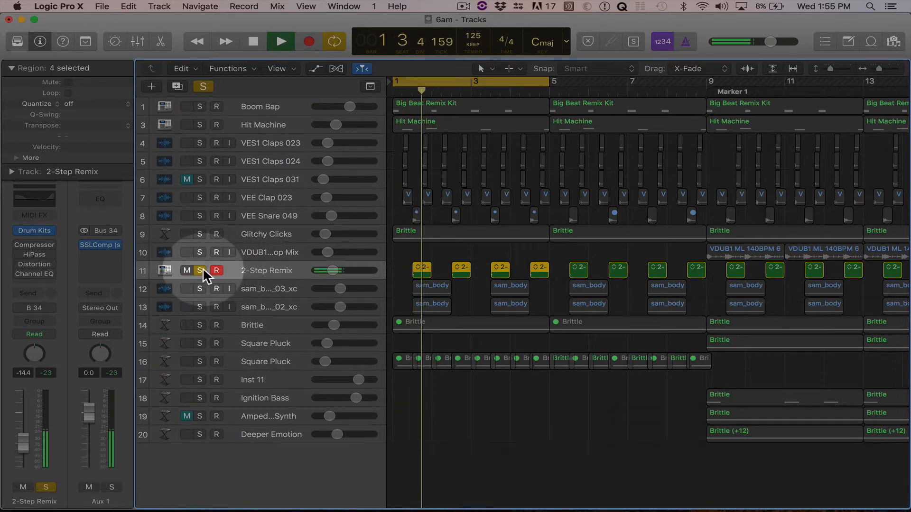
key("space")
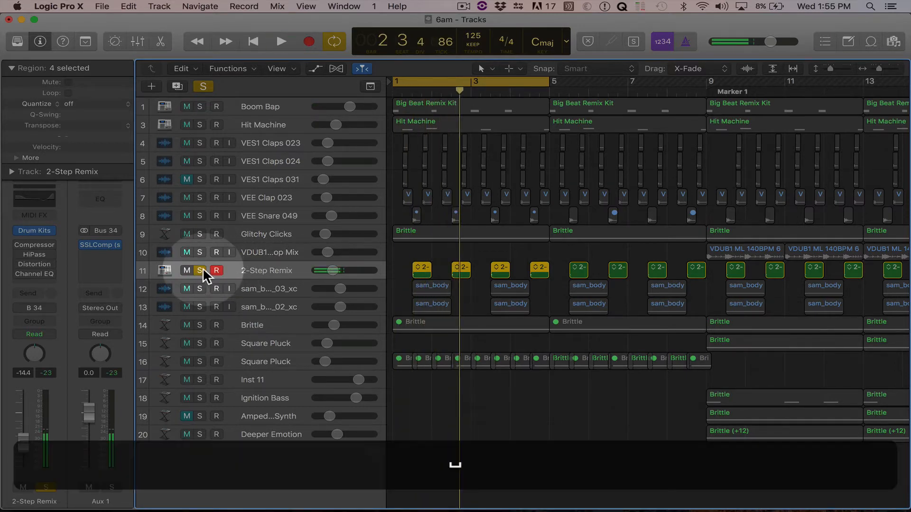
left_click(202, 269)
Show automation and add four volume points on the 2-Step Remix track, two on each side of its second region
key("a")
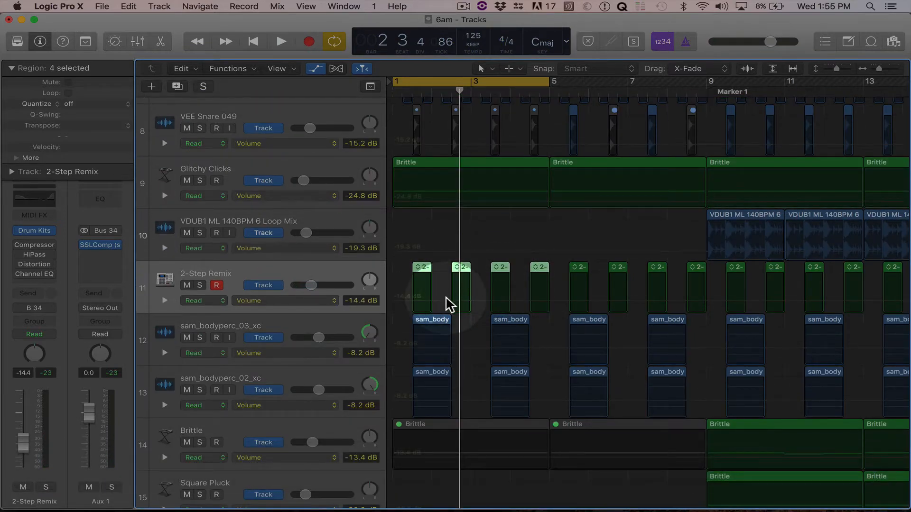
key("a")
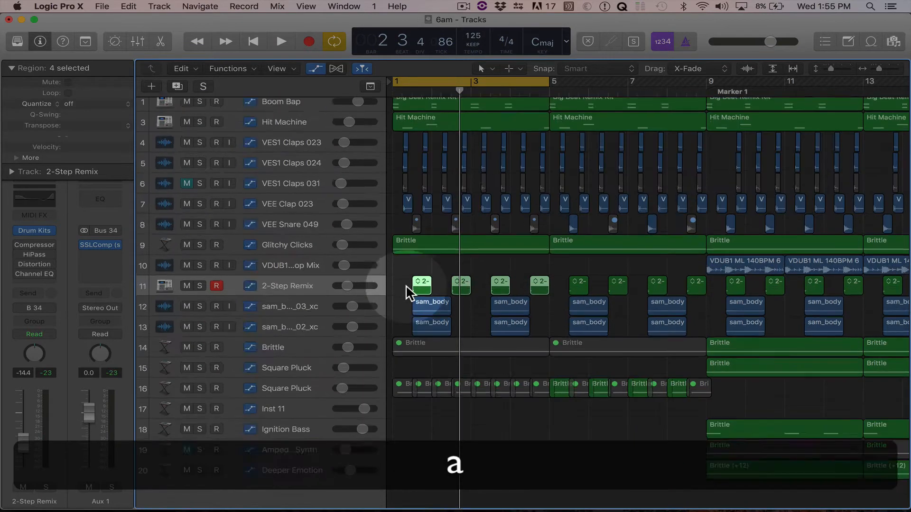
key("a")
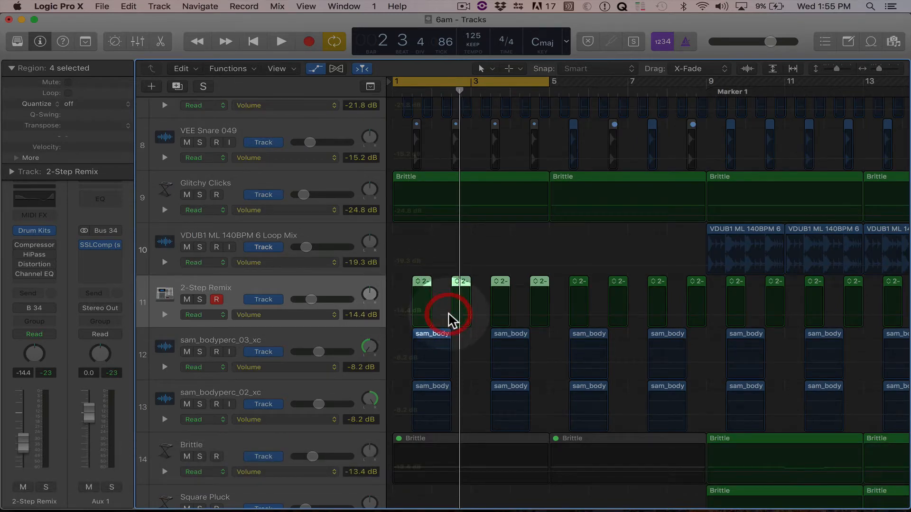
left_click(449, 314)
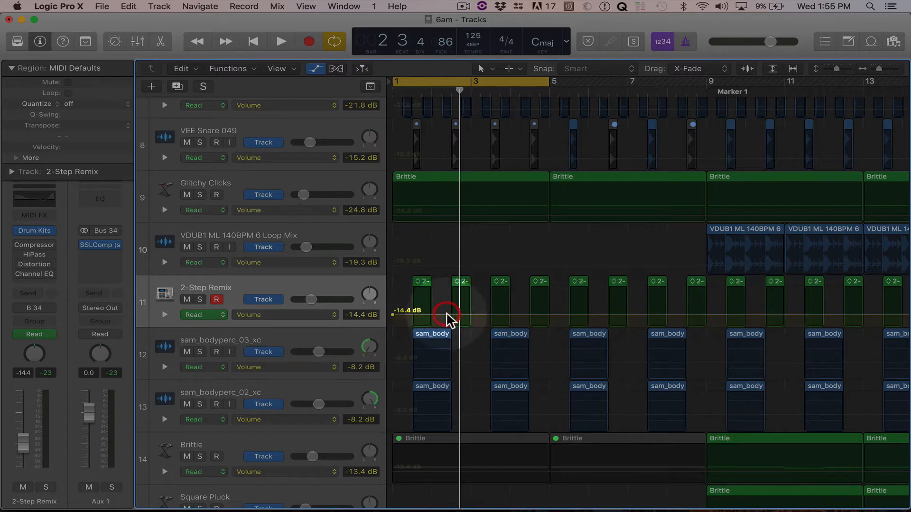
left_click(446, 314)
left_click(438, 315)
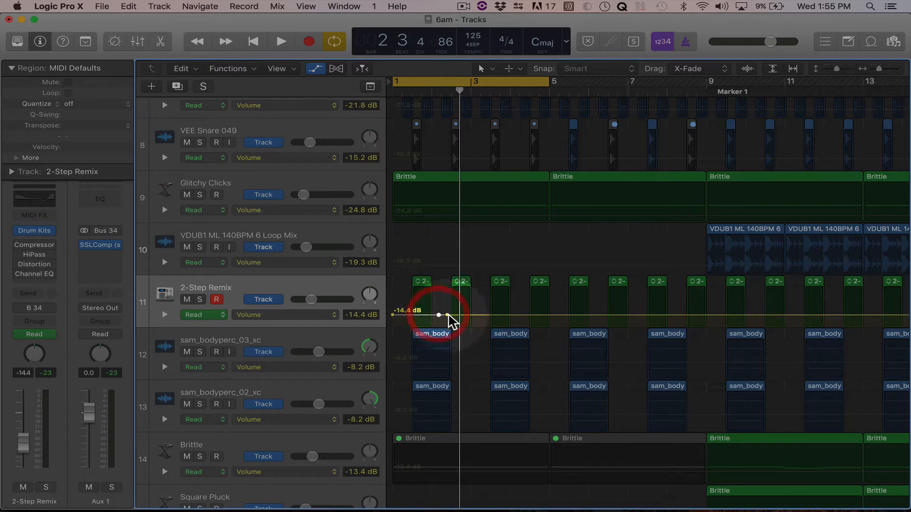
left_click(484, 314)
left_click(475, 315)
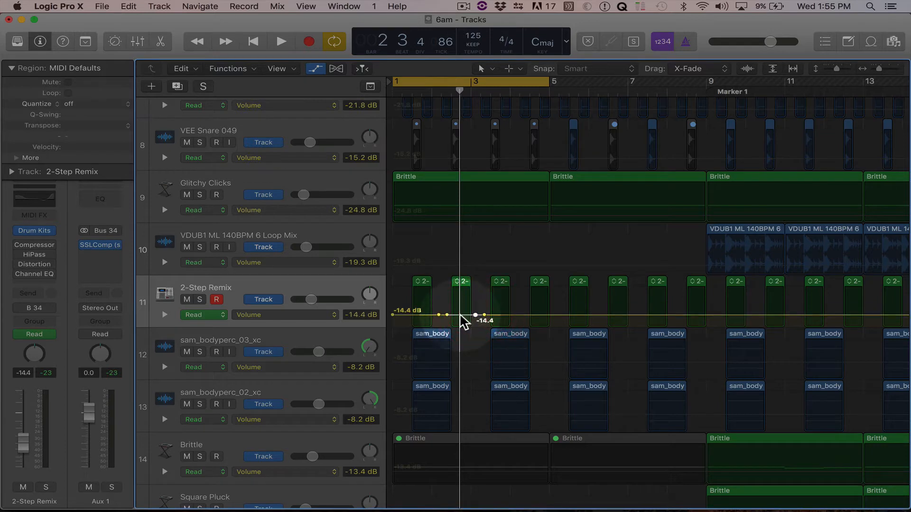
Raise the volume segment between the inner points on 2-Step Remix to -7.6 dB, and play back the change
left_click_drag(460, 314, 461, 310)
key("space")
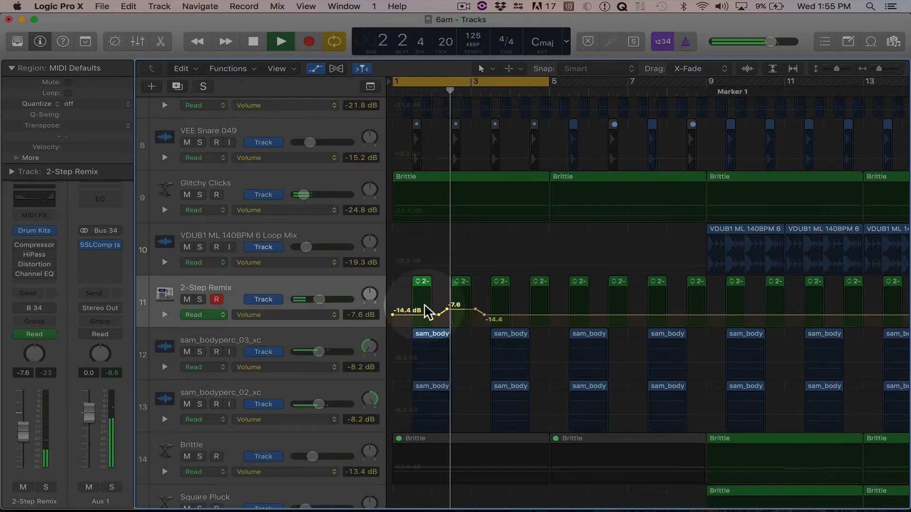
key("space")
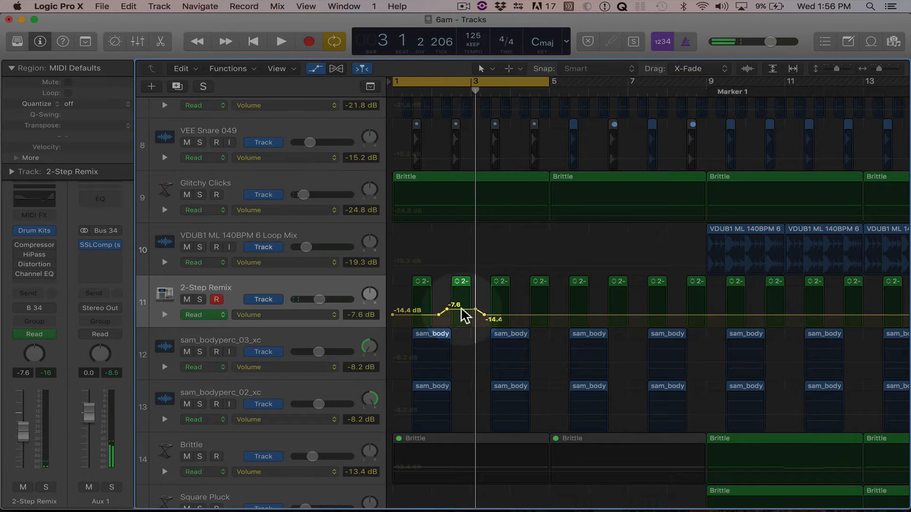
scroll(483, 297, "up", 1)
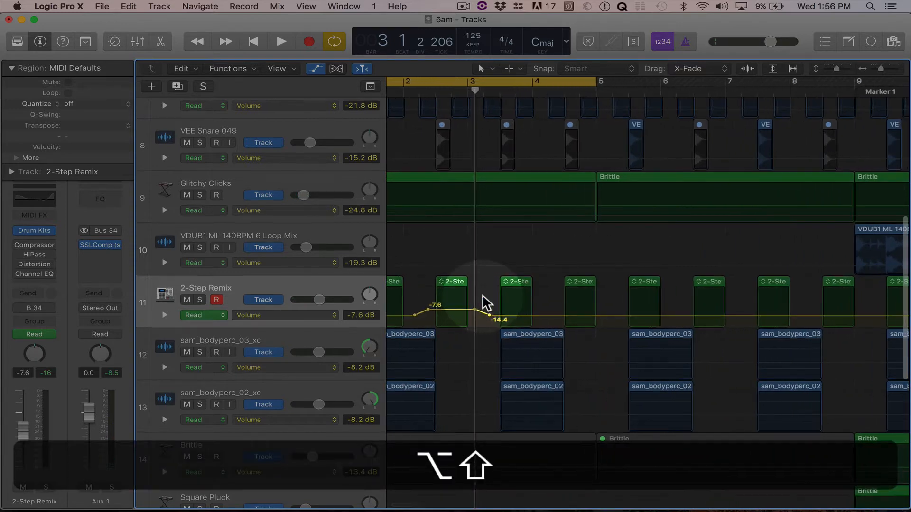
scroll(481, 303, "up", 3)
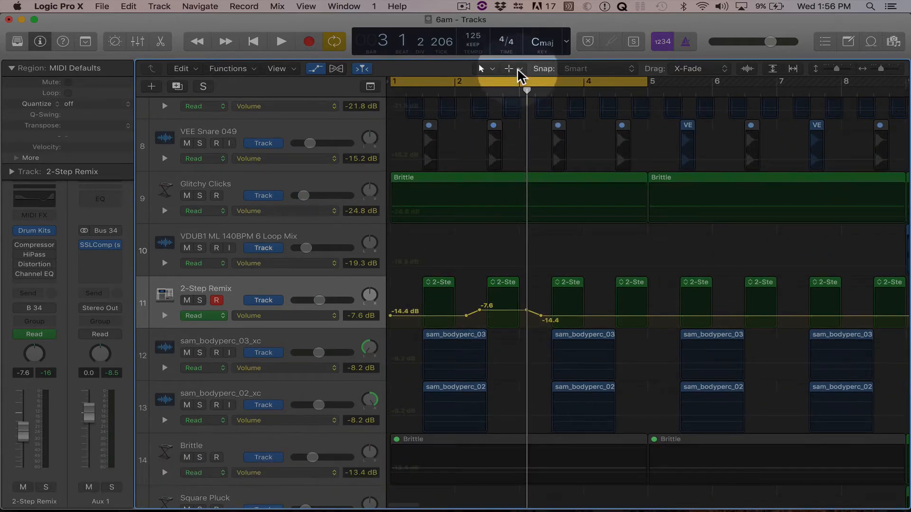
Assign the Automation Curve Tool as the Command-click tool, keeping the Pointer Tool as the left-click tool
left_click(519, 70)
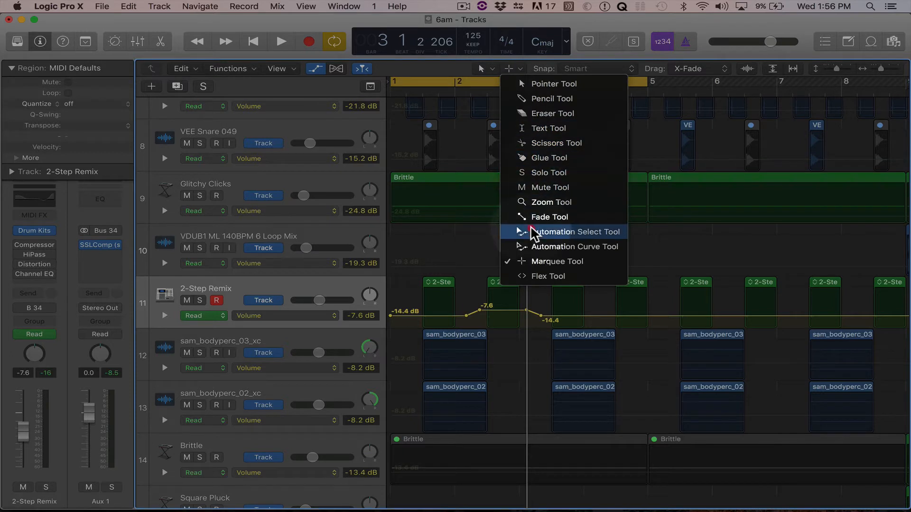
left_click(535, 248)
left_click(504, 313)
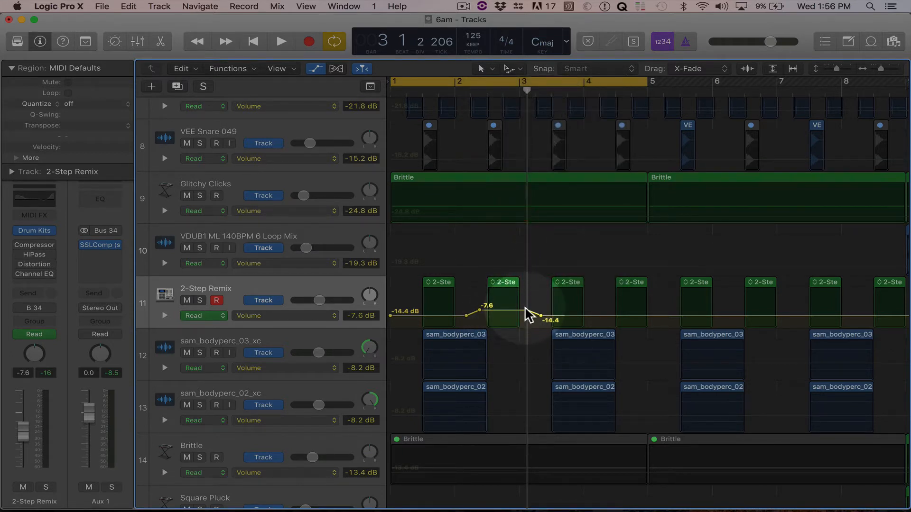
key("super")
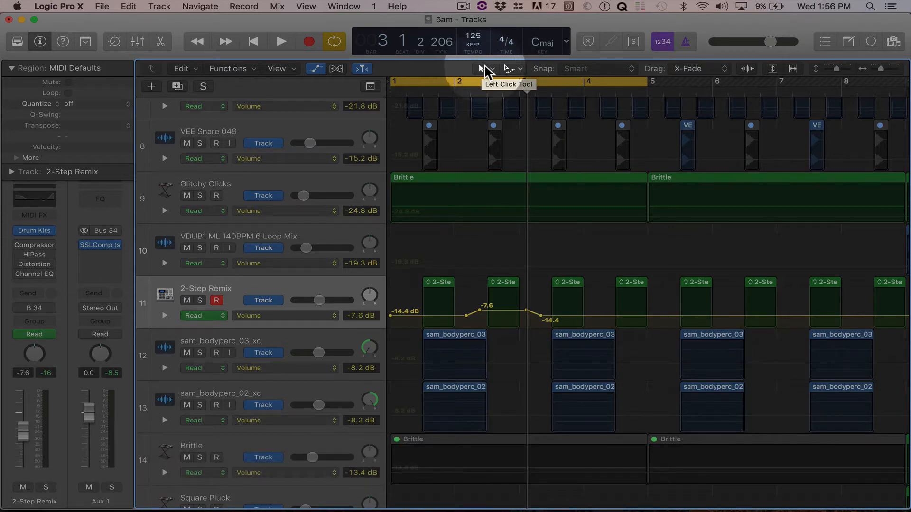
left_click(484, 66)
left_click(442, 67)
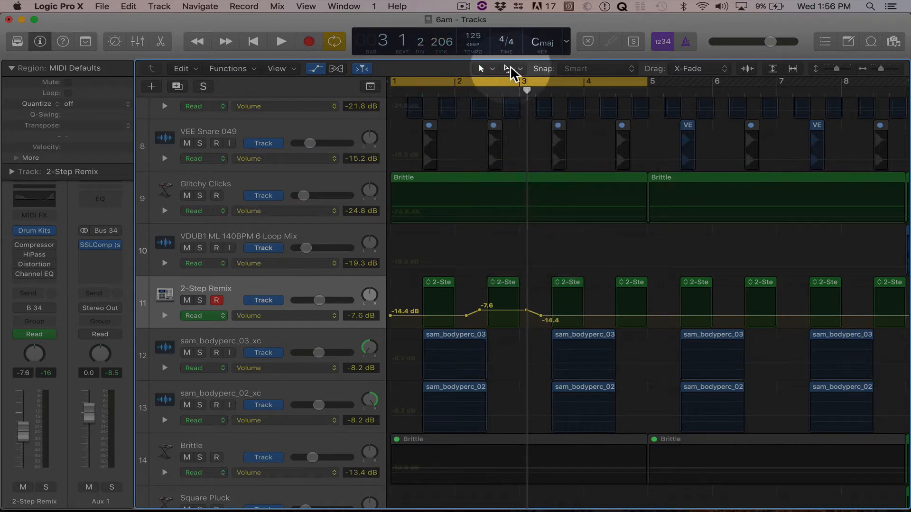
left_click(515, 70)
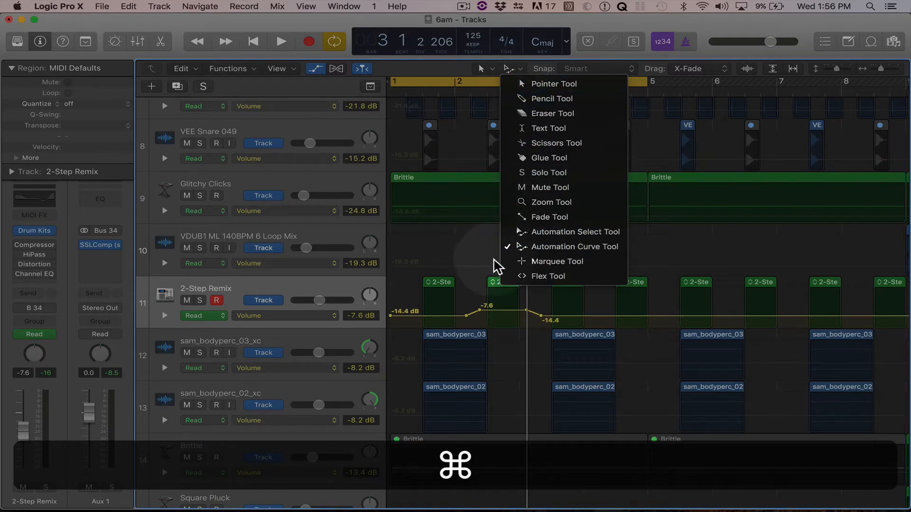
left_click(484, 290)
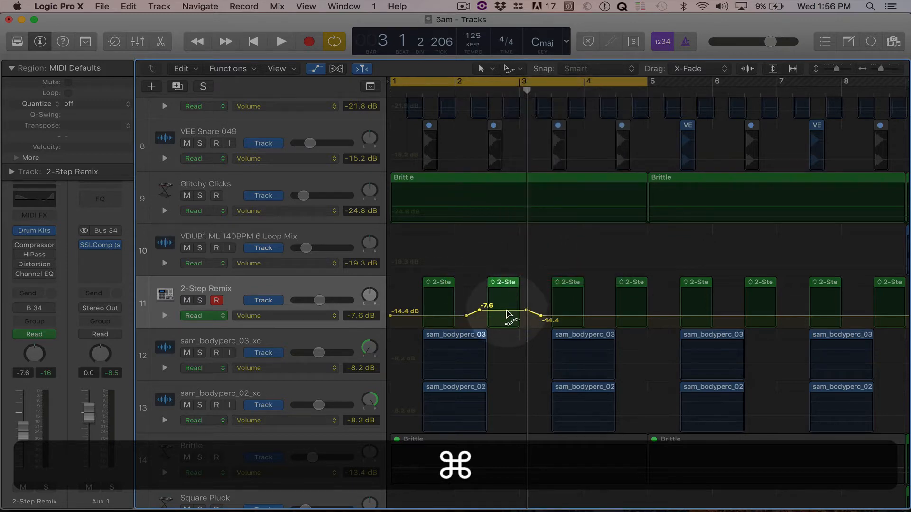
Bend the falling volume segment after the second 2-Step Remix region into a curve between its -7.6 dB and -14.4 dB points
left_click_drag(507, 311, 505, 339)
left_click_drag(535, 313, 493, 386)
scroll(532, 354, "up", 6)
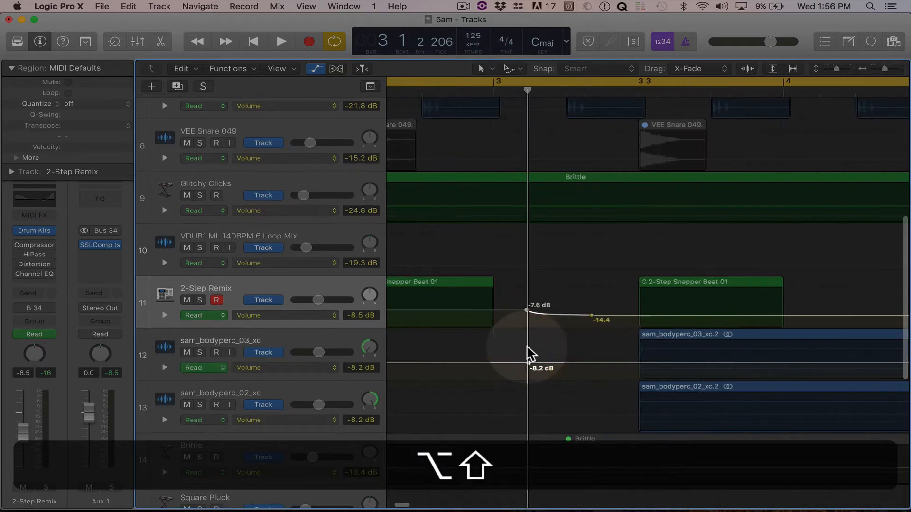
scroll(532, 354, "up", 1)
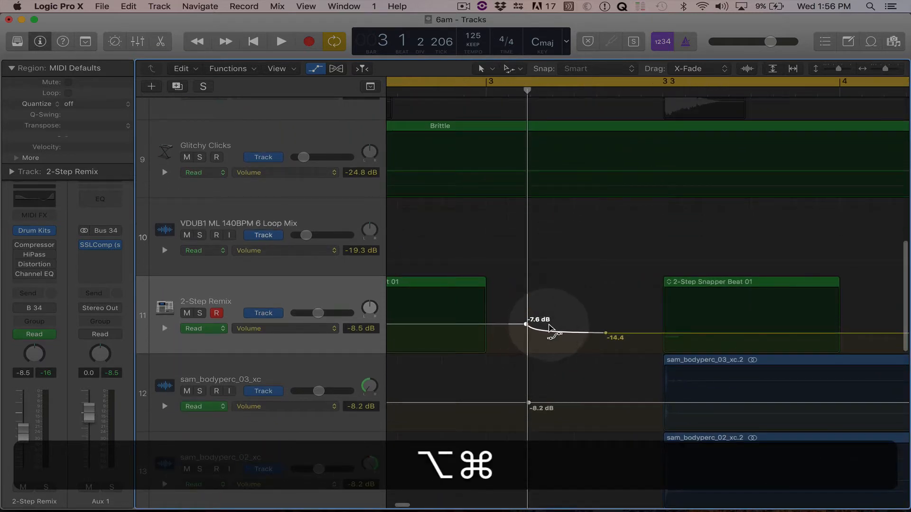
left_click_drag(540, 325, 551, 348)
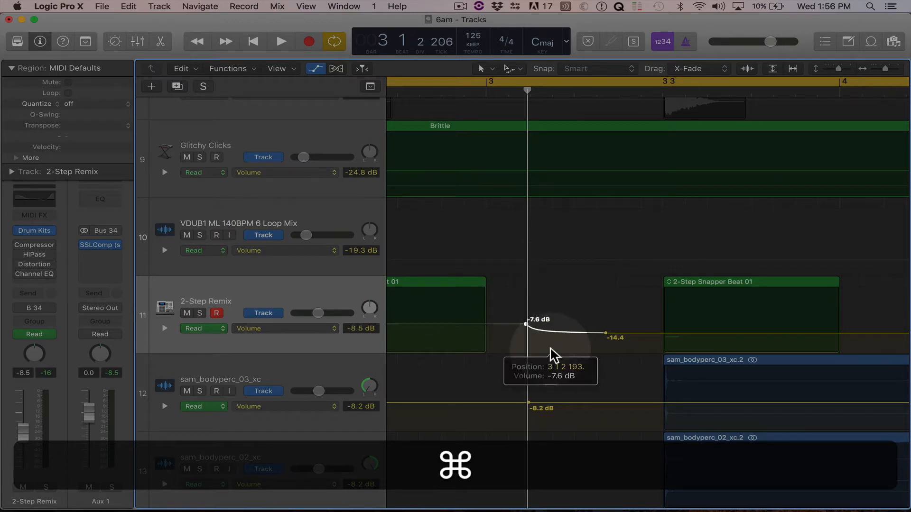
scroll(551, 349, "down", 5)
scroll(550, 349, "left", 2)
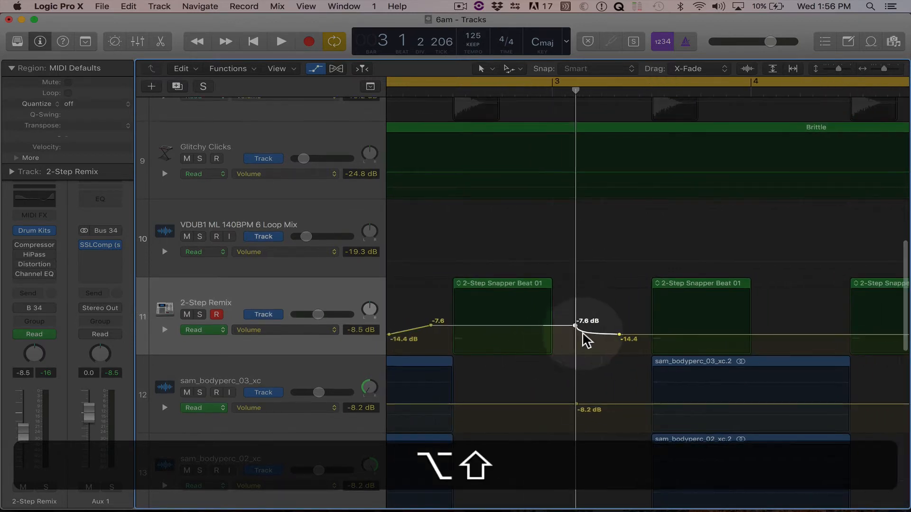
left_click_drag(587, 338, 607, 299)
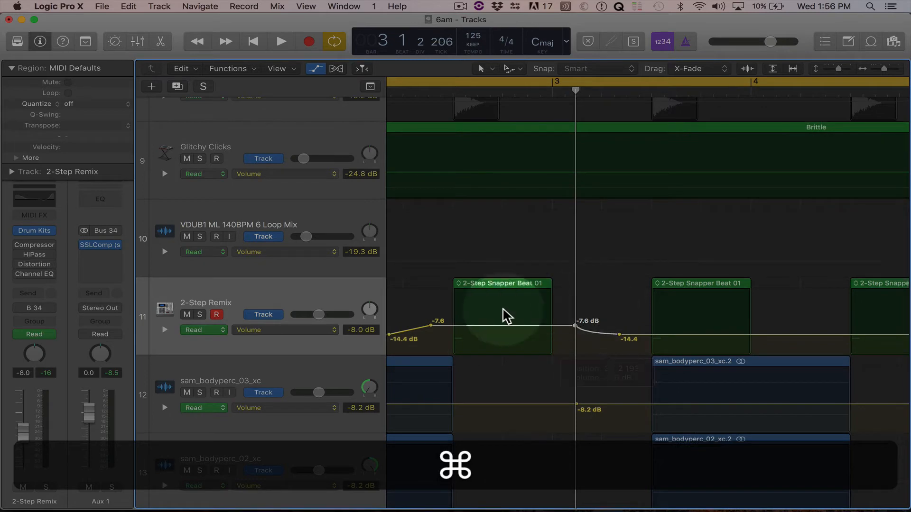
Hide the track automation and display it again
key("a")
key("alt+a")
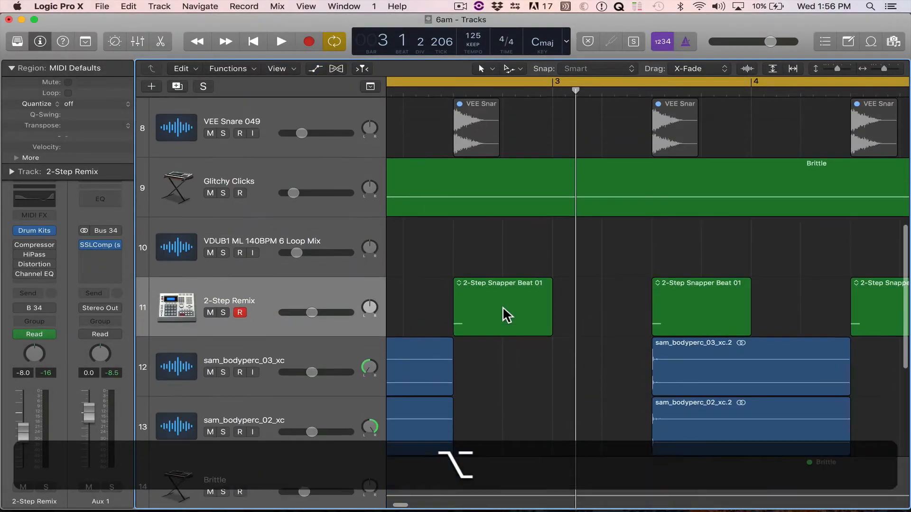
key("shift+ctrl+a")
scroll(503, 308, "left", 2)
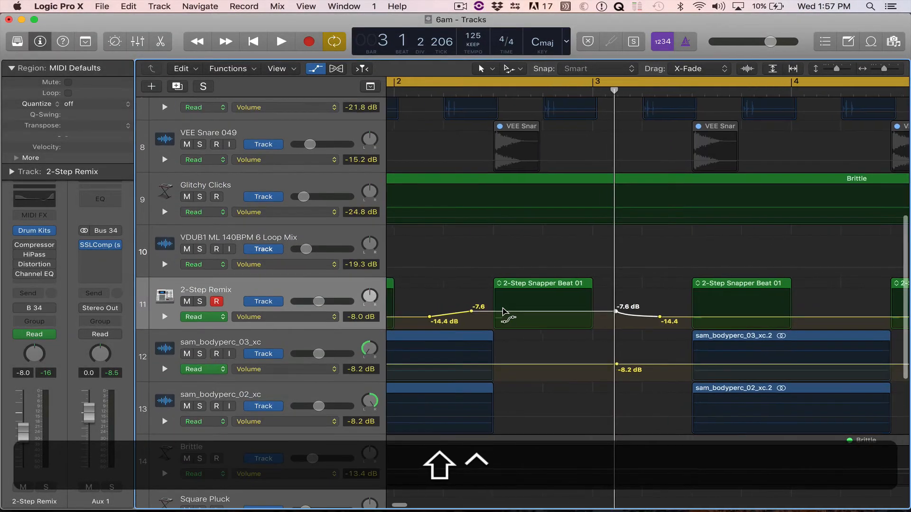
Turn off cycle mode for the range covering bars 1 to 4
scroll(503, 308, "left", 5)
scroll(503, 308, "down", 3)
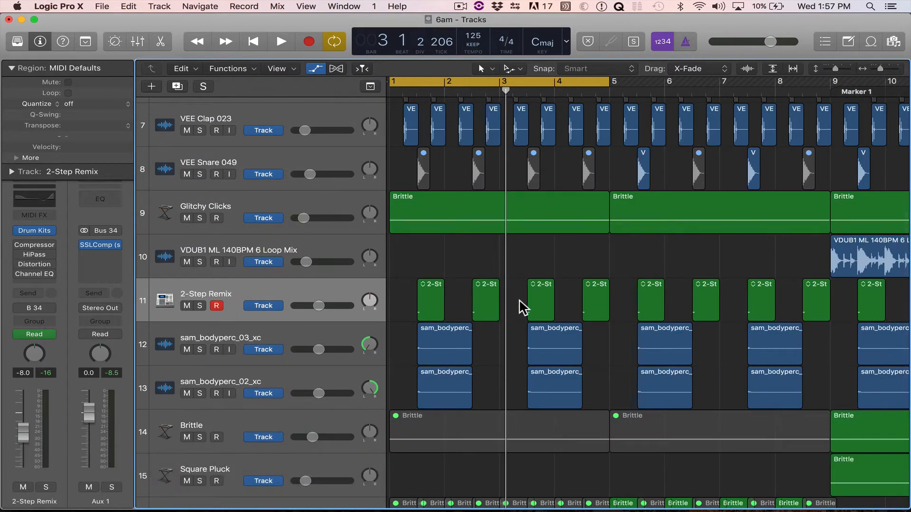
scroll(522, 308, "down", 5)
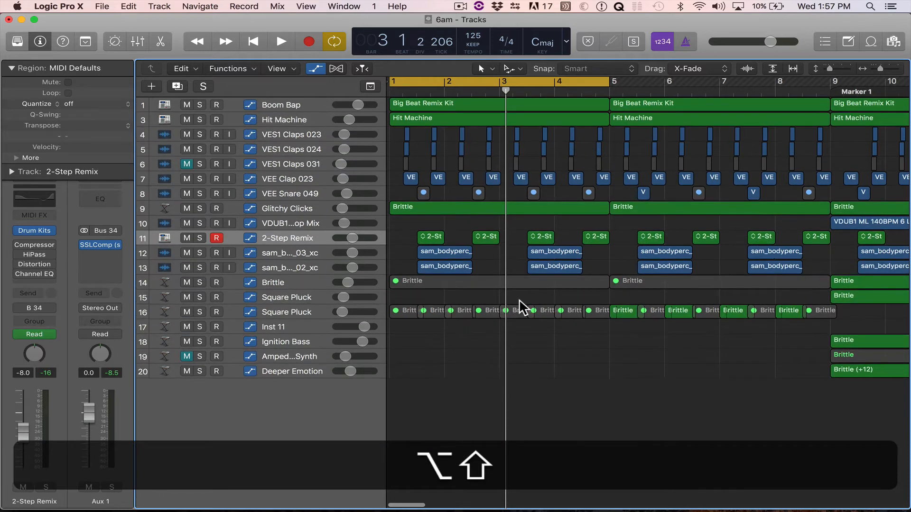
scroll(521, 309, "left", 3)
left_click(494, 86)
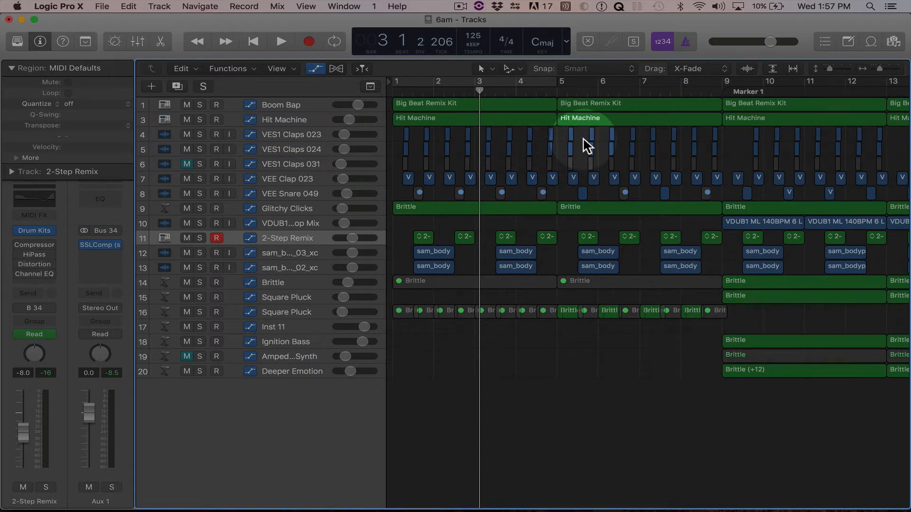
Select the Boom Bap track and display its Volume automation lane, toggling the automation view off and on
left_click(309, 102)
key("a")
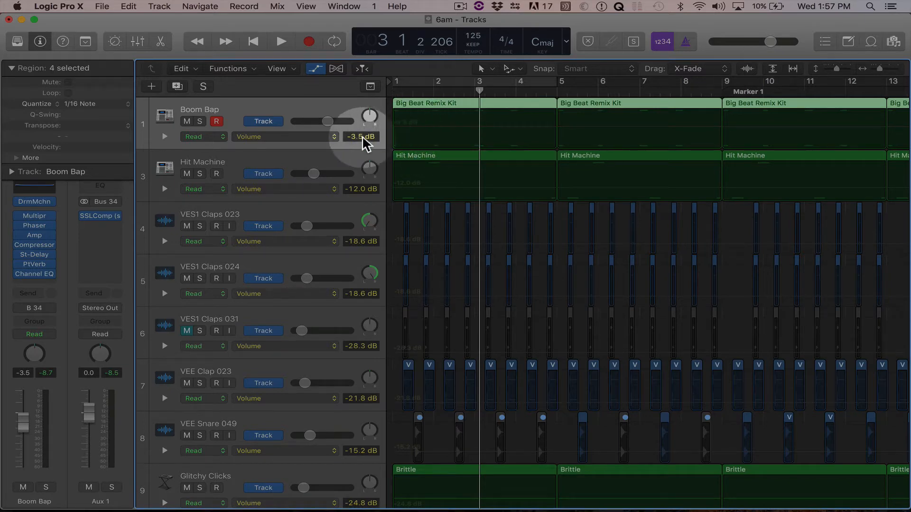
left_click(312, 134)
left_click(281, 109)
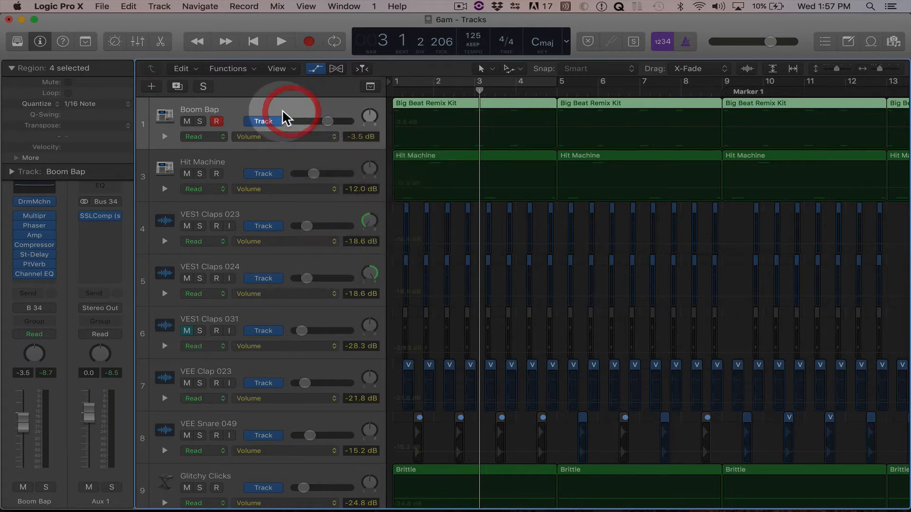
key("a")
key("a")
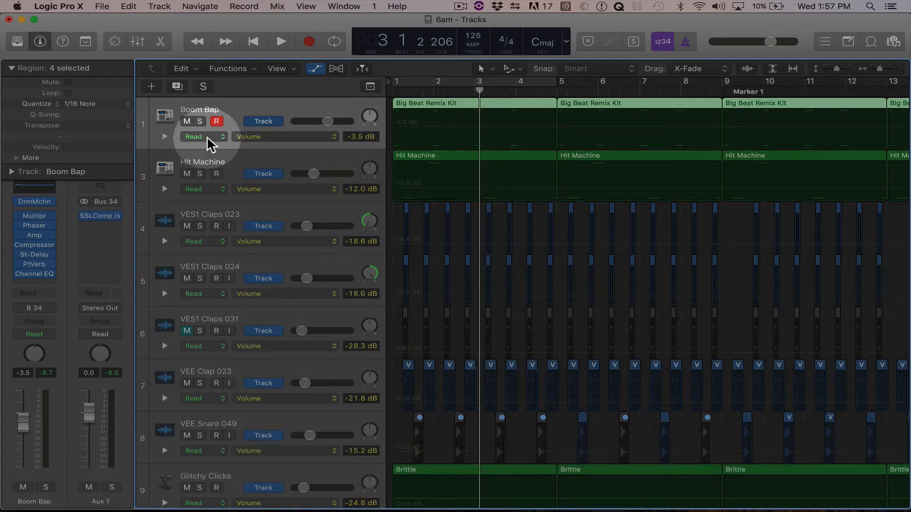
Review the automation modes available for the Boom Bap track: Read, Touch, Latch, Write, Trim and Relative
left_click(205, 136)
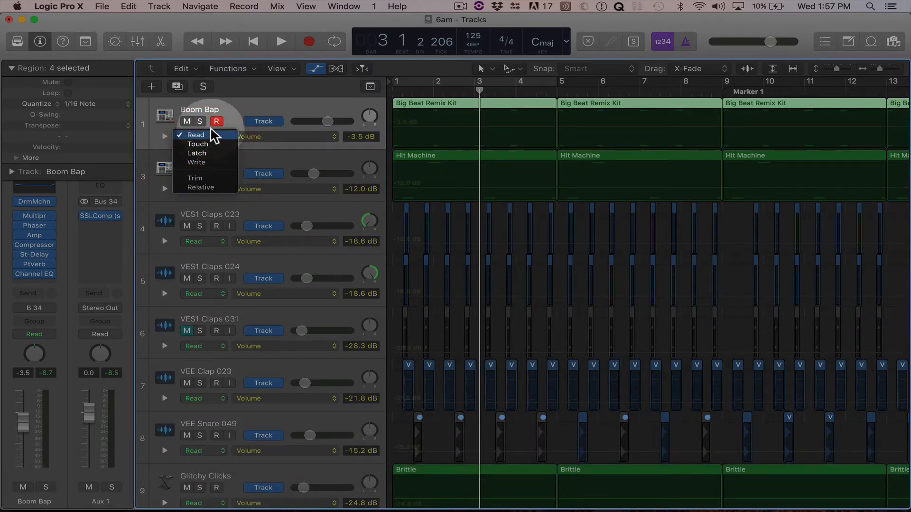
left_click(232, 104)
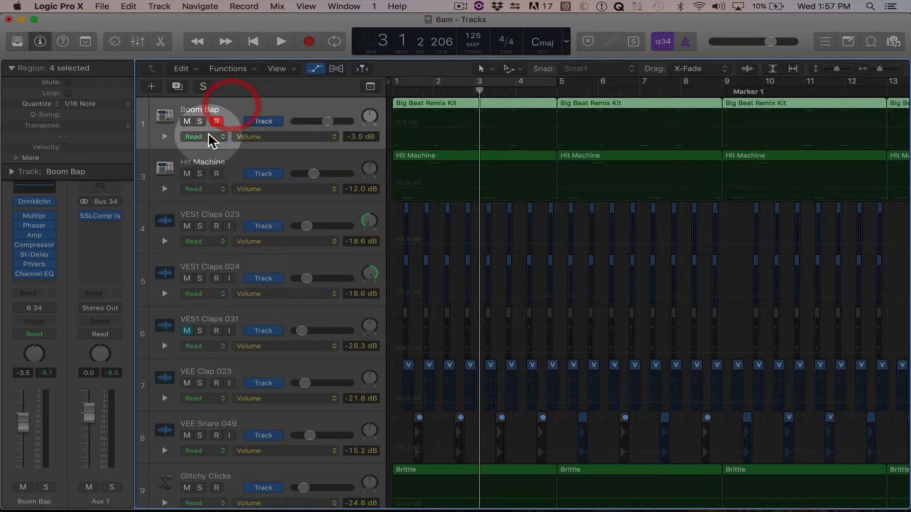
left_click(202, 138)
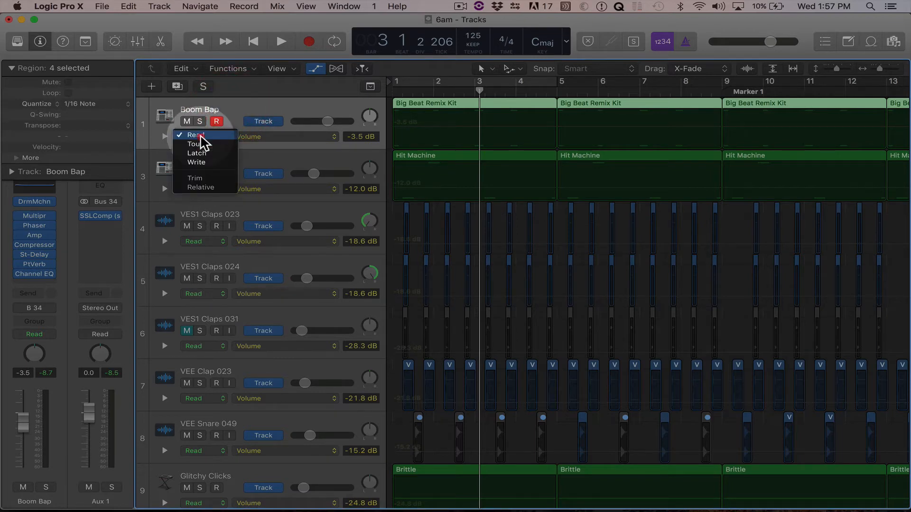
left_click(246, 98)
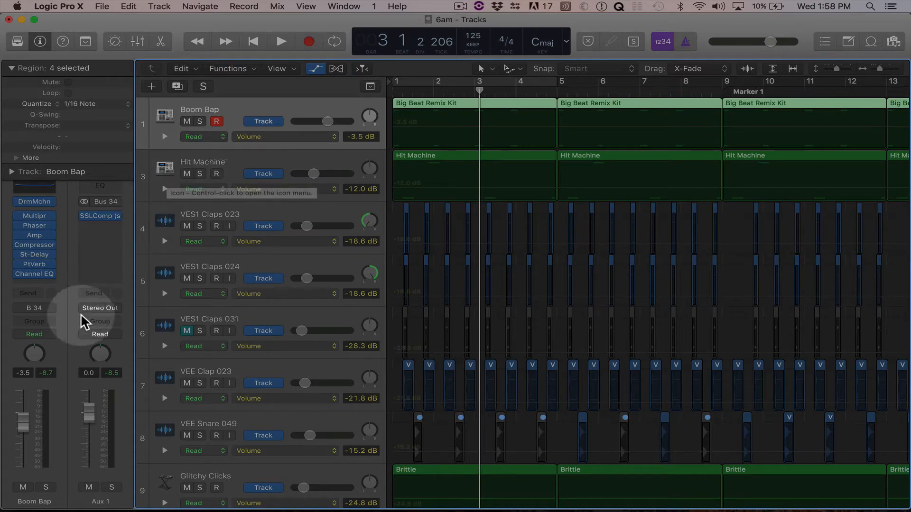
left_click(201, 136)
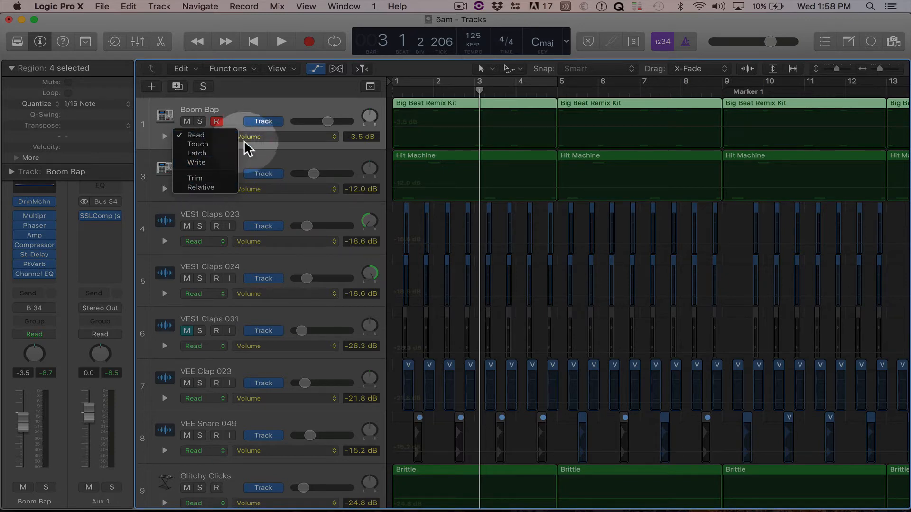
left_click(254, 107)
left_click(201, 136)
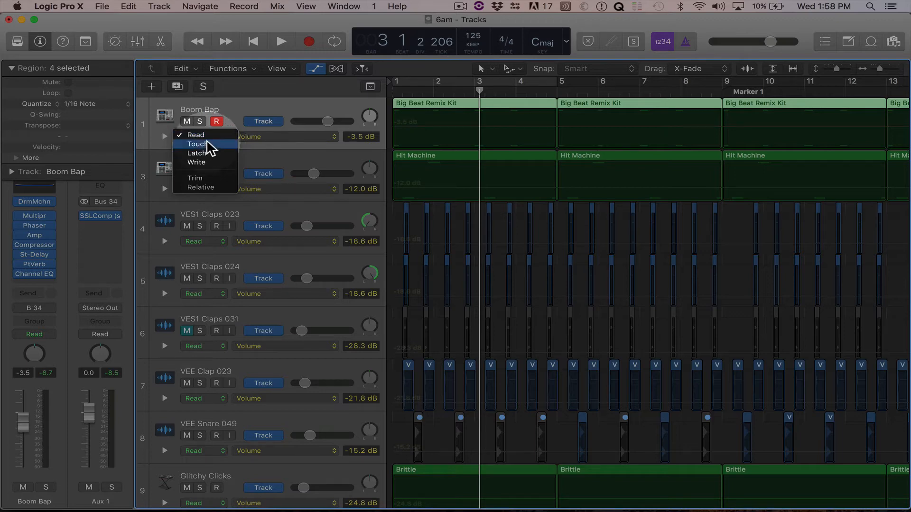
left_click(258, 102)
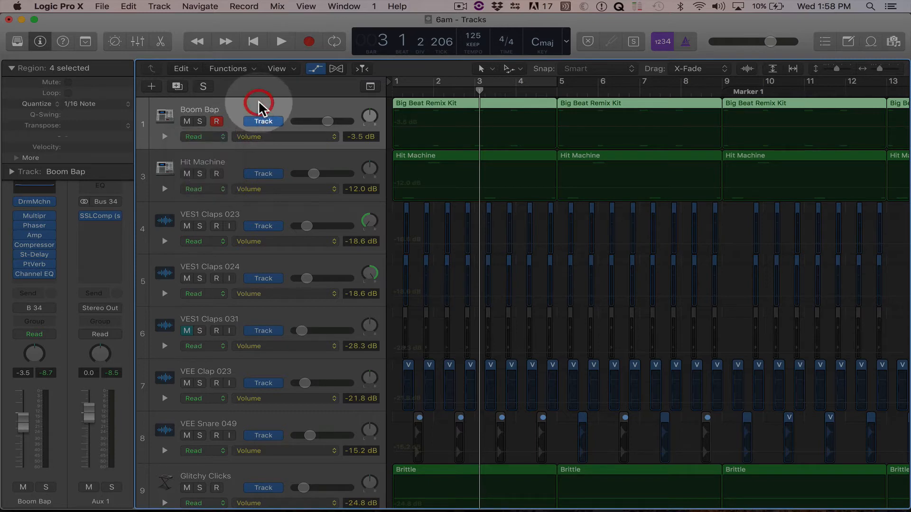
left_click(208, 137)
left_click(421, 128)
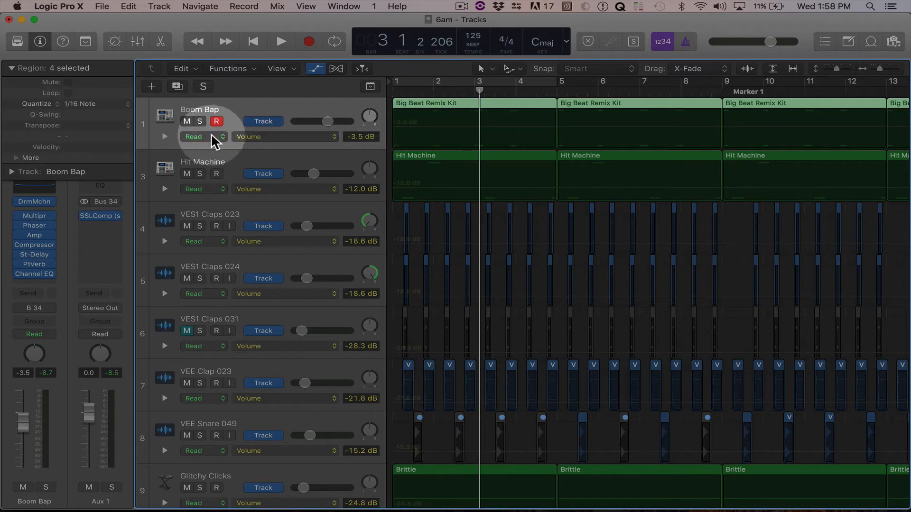
Add four volume points on Boom Bap between bars 1 and 4, and raise the segment between the inner two to +0.1 dB
left_click(434, 127)
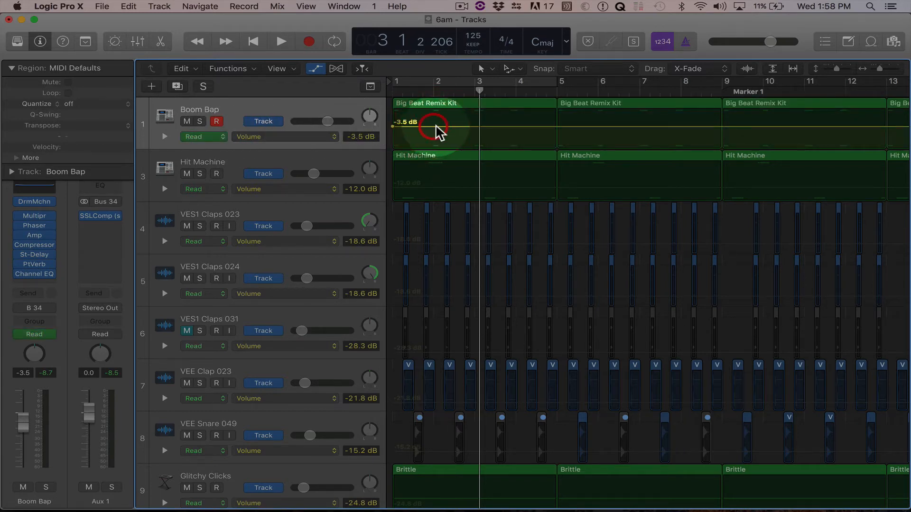
left_click(487, 126)
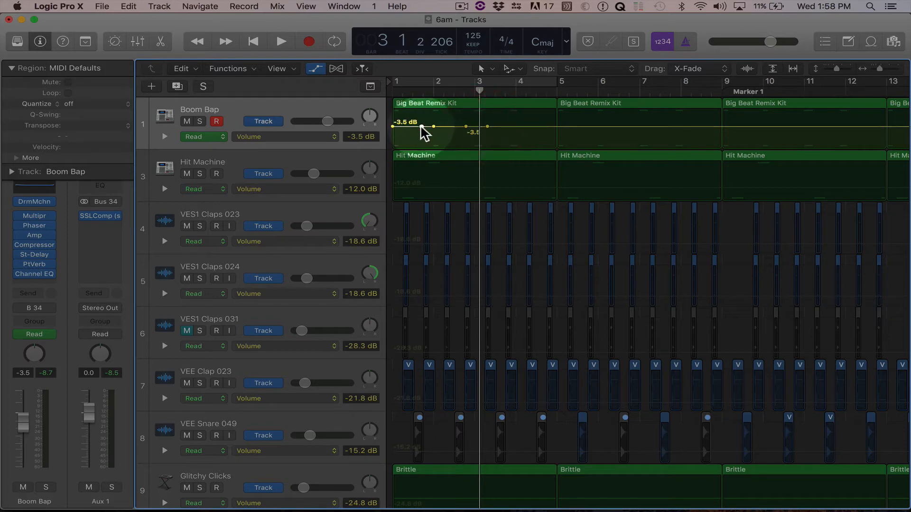
left_click(421, 126)
left_click_drag(447, 127, 444, 122)
Play Boom Bap's volume automation from bar 1 beat 3 until just past its last point, watching the fader follow
left_click(414, 91)
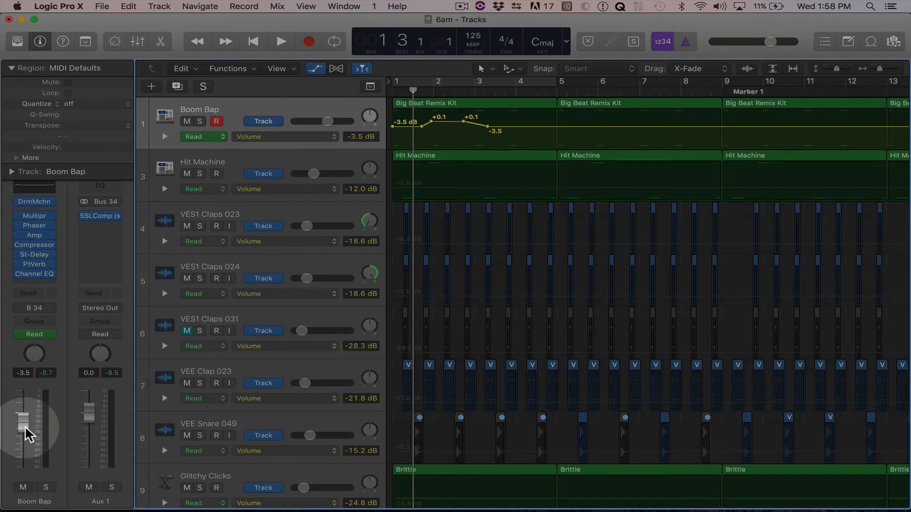
key("space")
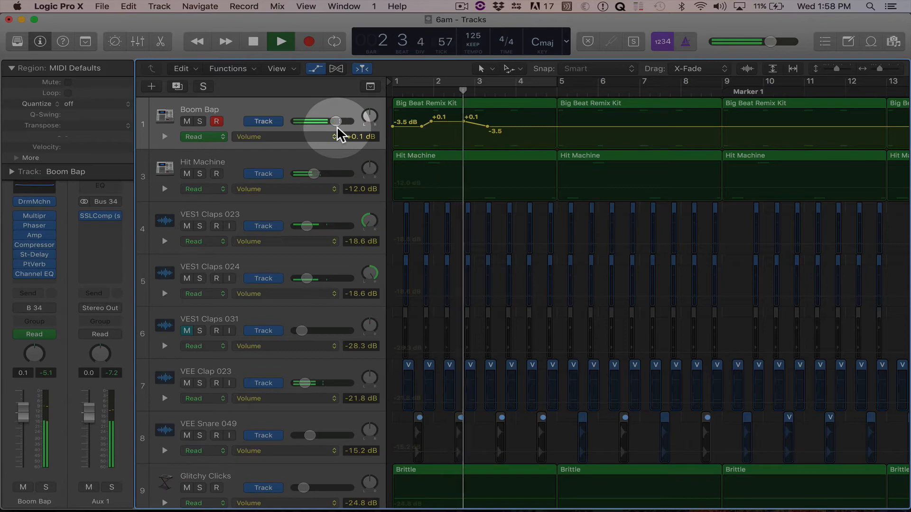
key("space")
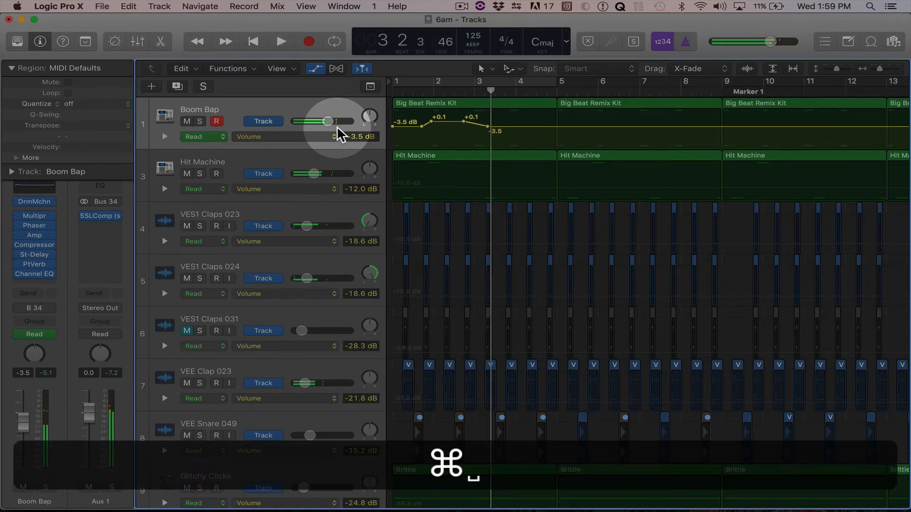
Undo the volume segment change and the added volume points on Boom Bap
key("ctrl+z")
key("super+z")
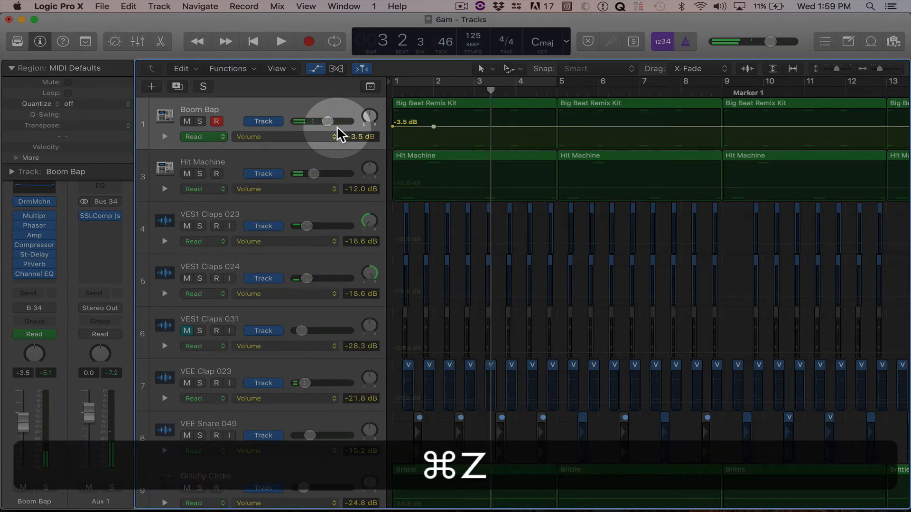
key("super+z")
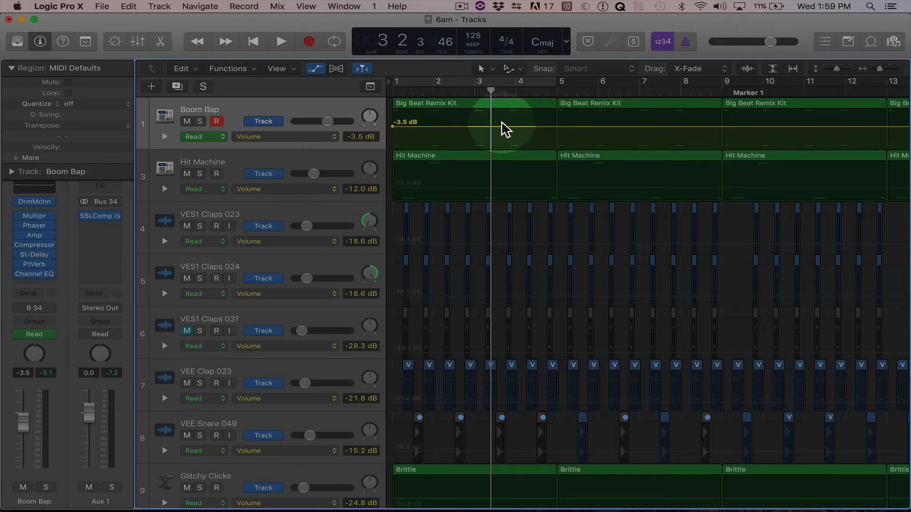
Set the Boom Bap track's automation mode to Touch
left_click(203, 136)
left_click(204, 145)
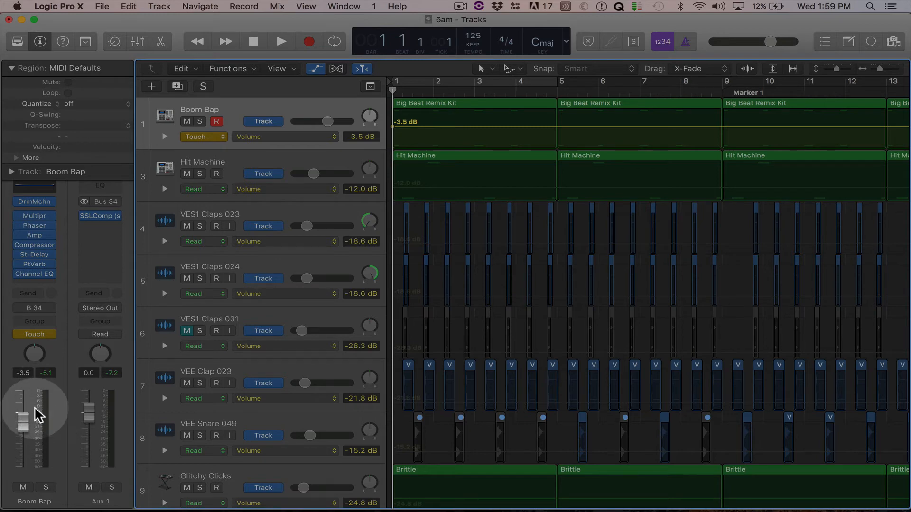
Play from the start and ride the Boom Bap fader through bar 3, writing volume peaks of about +1.2 and +1.4 dB
key("space")
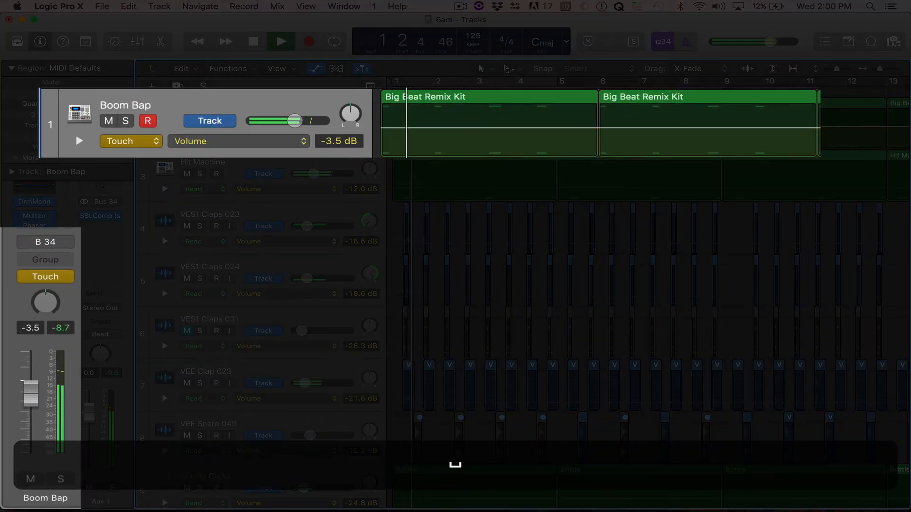
left_click_drag(30, 390, 37, 355)
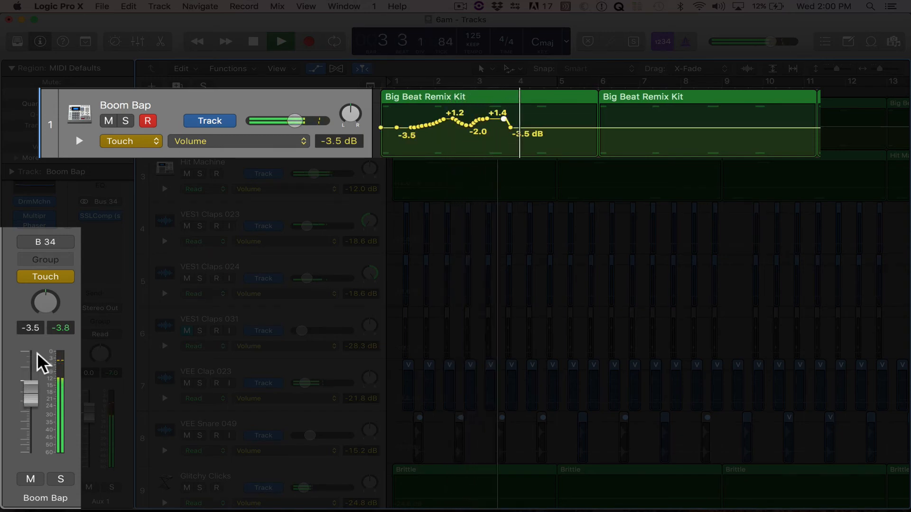
key("space")
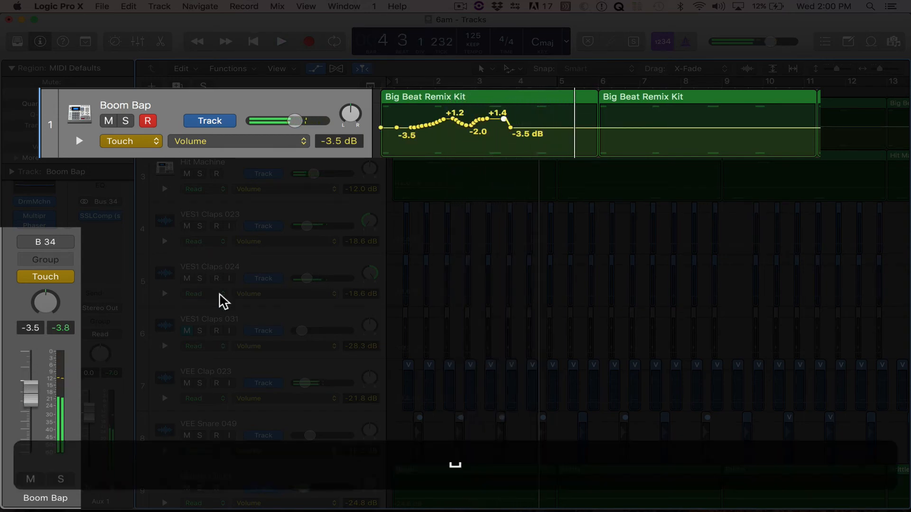
Replay Boom Bap from the start and overwrite its volume curve just before bar 3 with a higher fader move
key("Return")
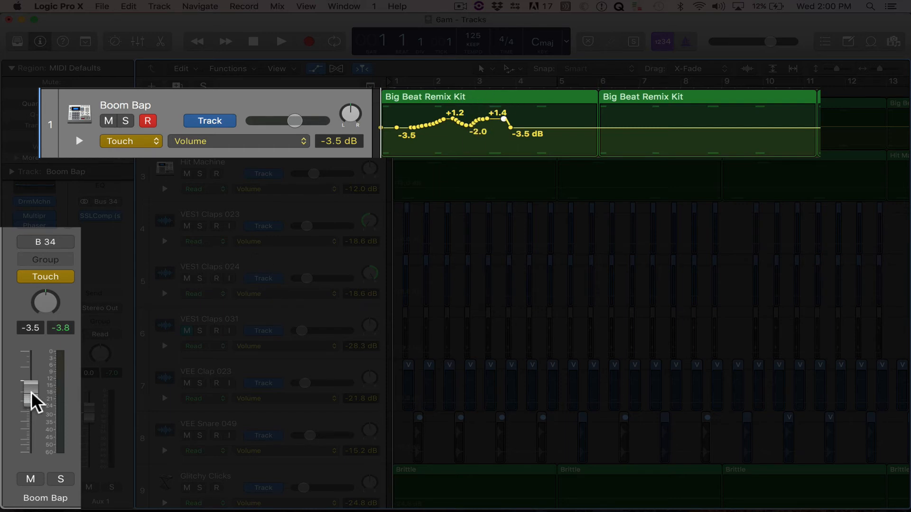
key("space")
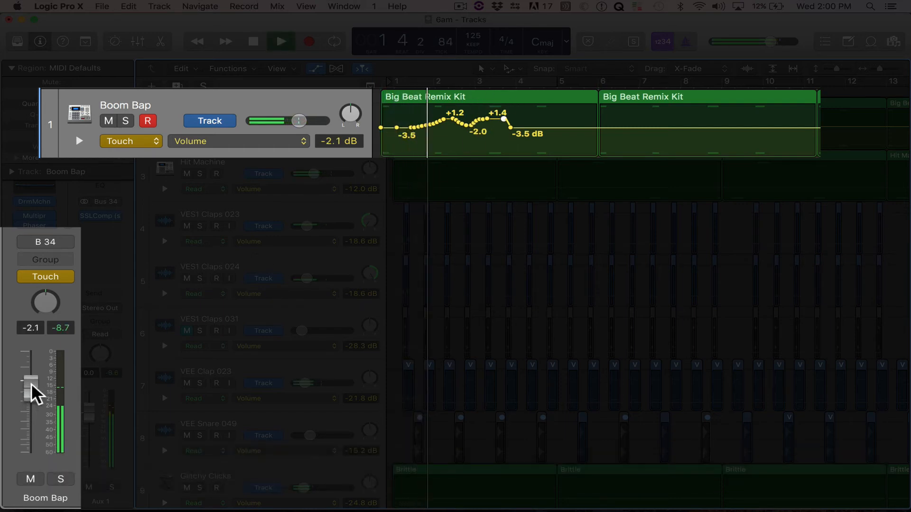
mouse_move(29, 380)
left_mouse_down()
mouse_move(30, 346)
mouse_move(31, 394)
left_mouse_up()
key("space")
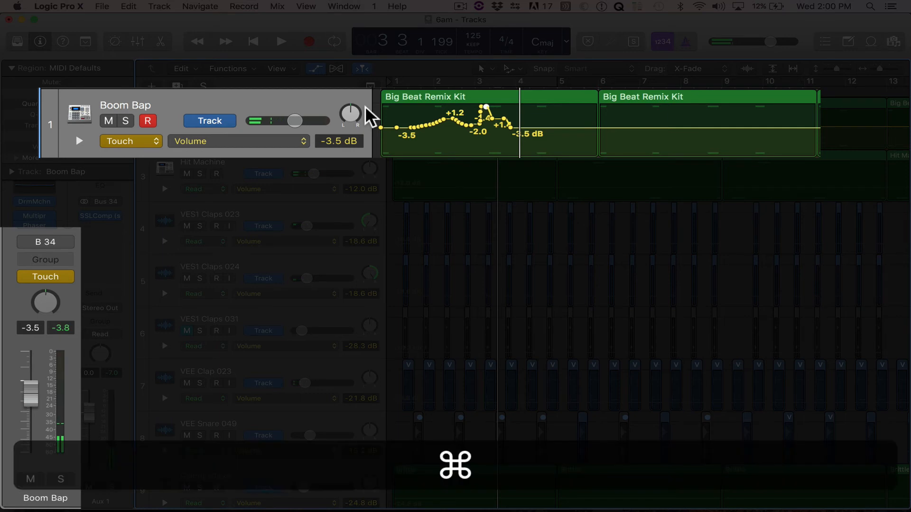
Play Boom Bap's rewritten volume automation from the start into bar 3, watching the fader follow
left_click(413, 86)
key("Return")
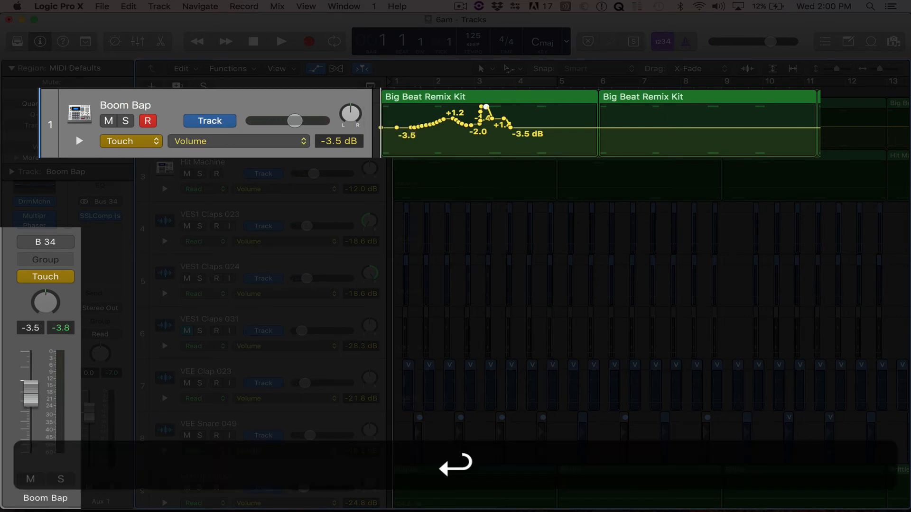
key("space")
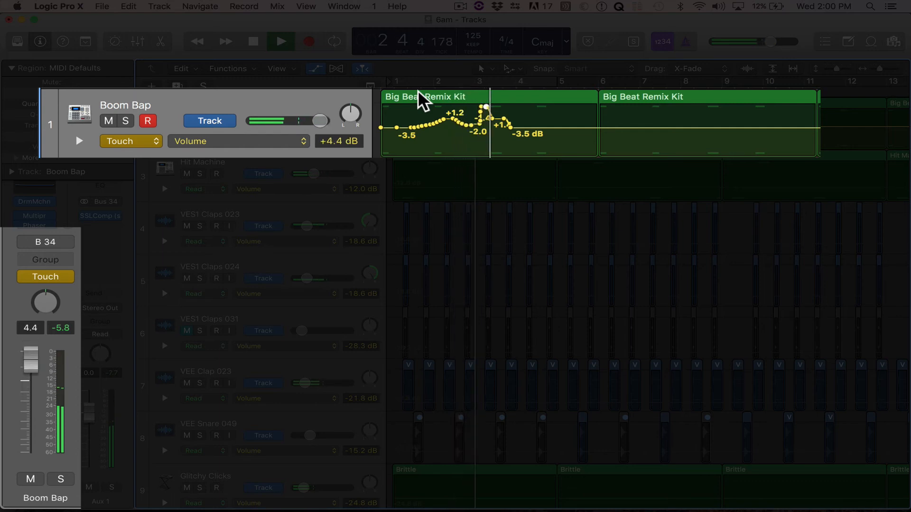
key("space")
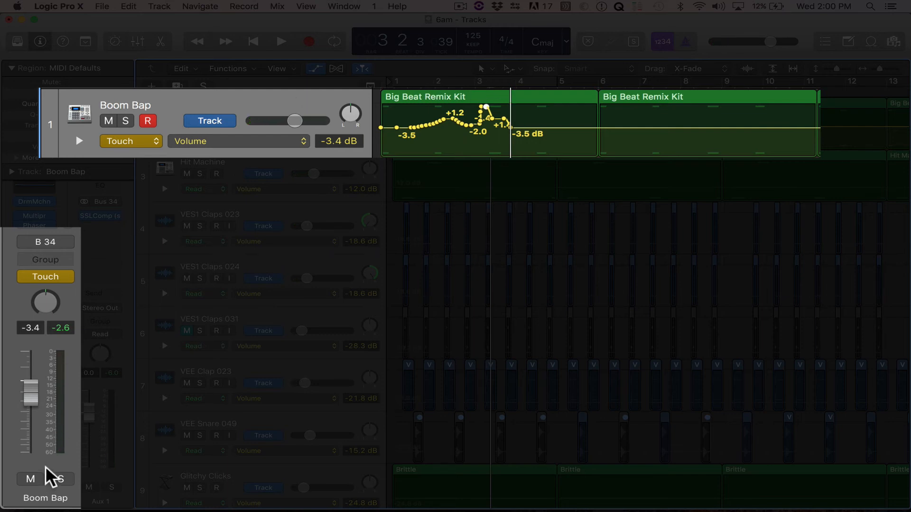
Undo all the volume automation written with the fader on Boom Bap
left_click(198, 101)
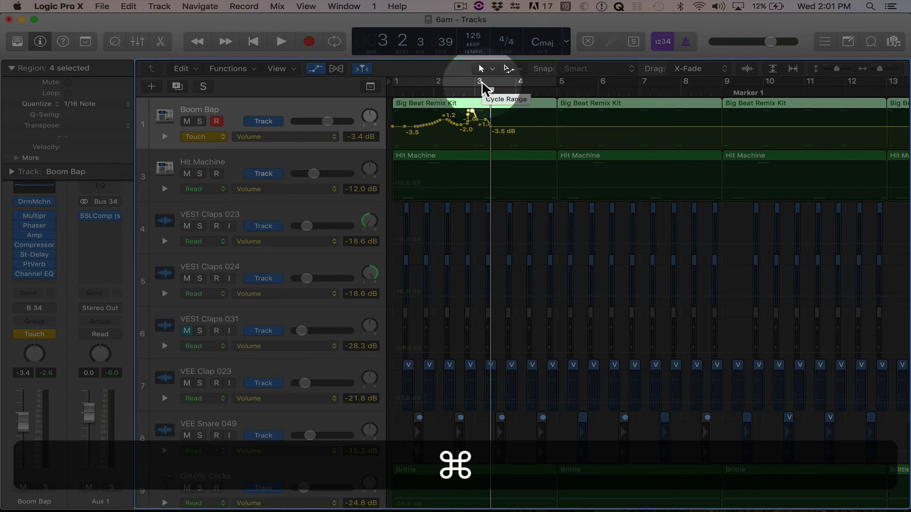
key("super+z")
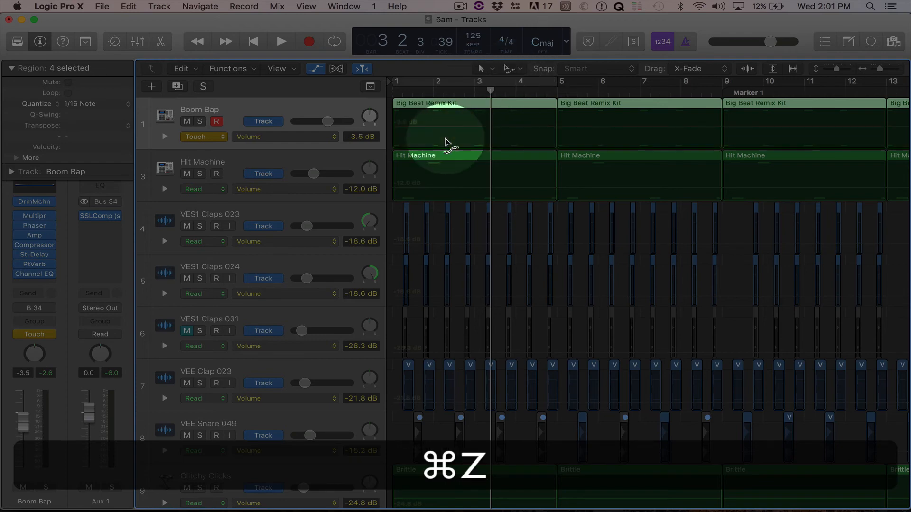
key("super+a")
key("a")
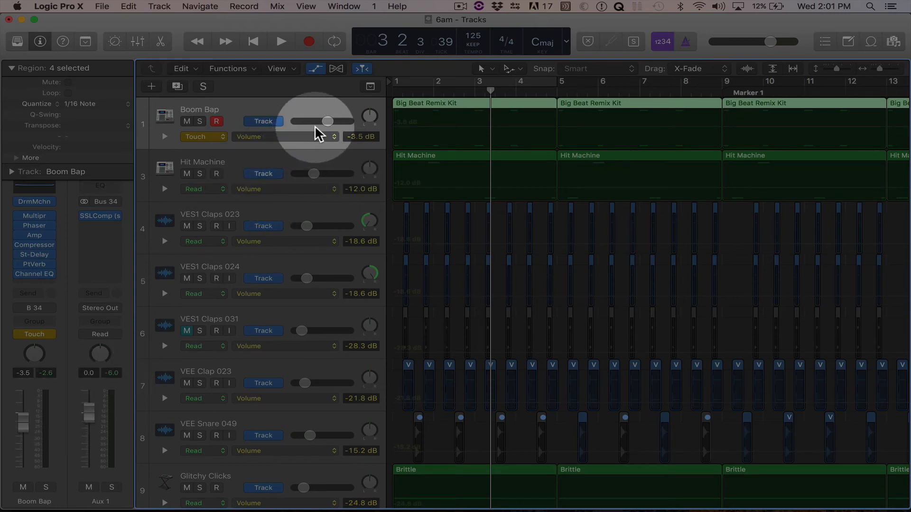
Hide the track automation lanes and set the Hit Machine track's automation mode to Touch
key("a")
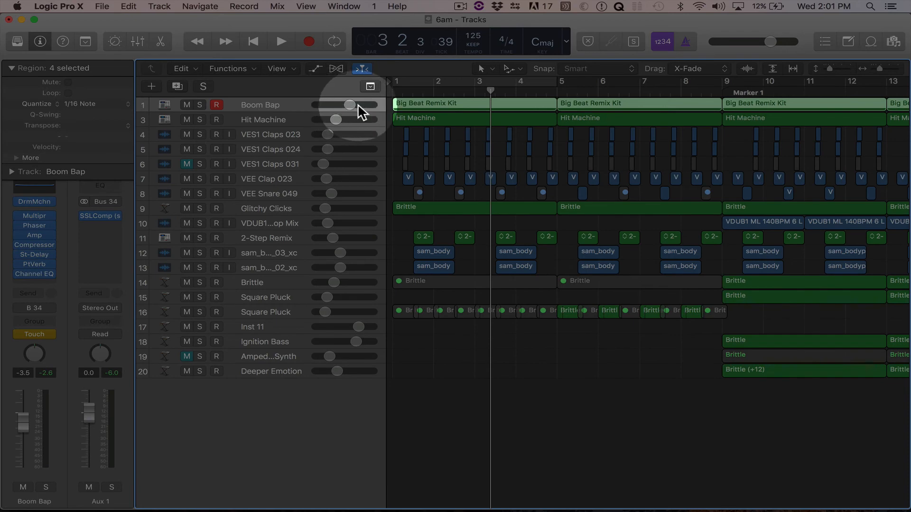
key("a")
key("a")
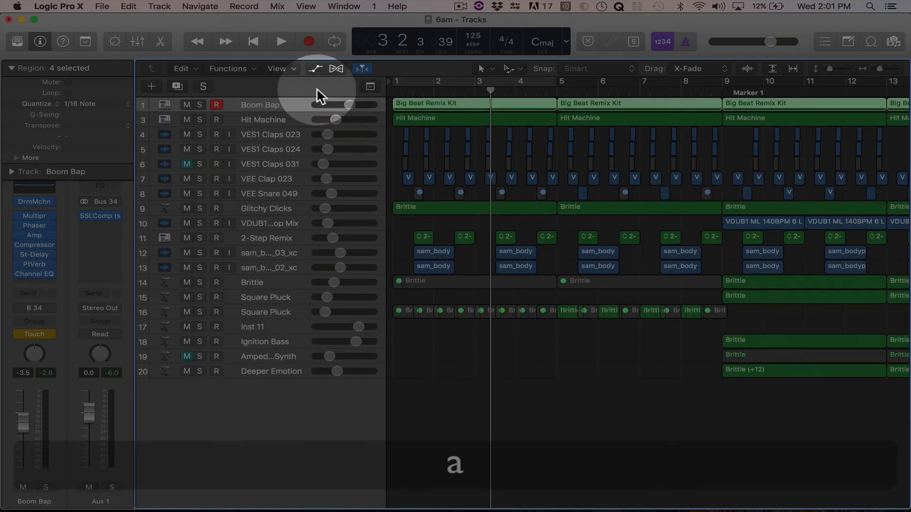
left_click(275, 118)
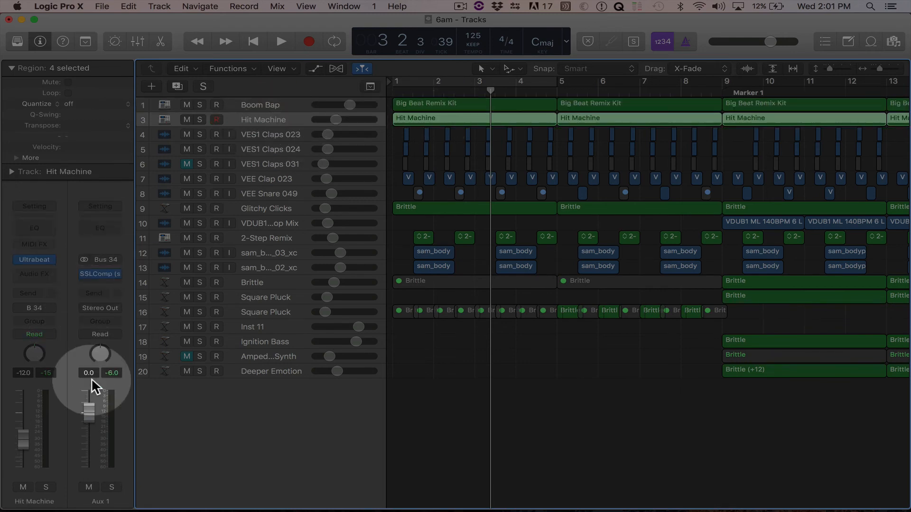
left_click(33, 335)
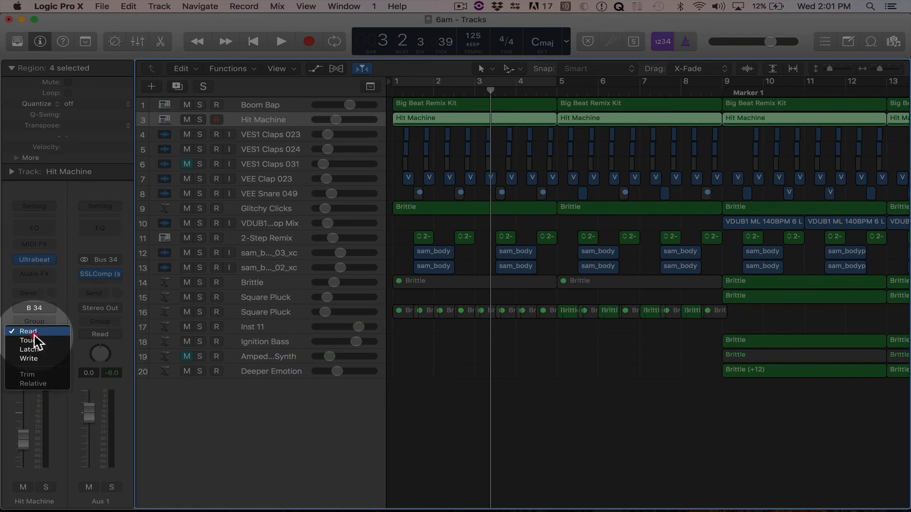
left_click(38, 341)
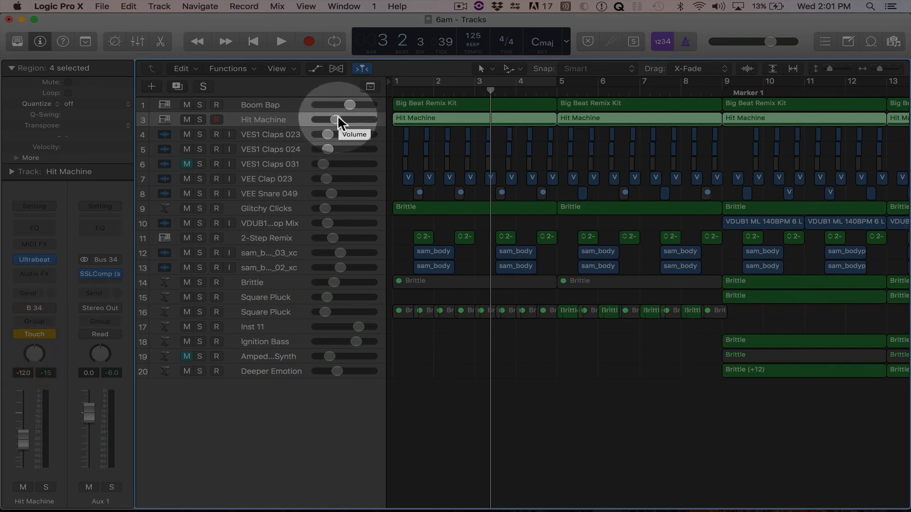
Play from bar 3 into bar 5 and ride the Hit Machine volume between about -14.4 and -2.6 dB
key("space")
left_click(338, 118)
mouse_move(337, 115)
left_mouse_down()
mouse_move(365, 110)
mouse_move(323, 111)
mouse_move(367, 111)
mouse_move(342, 116)
left_mouse_up()
key("space")
Replay Hit Machine from bar 3, show the automation lanes and examine the written volume curve
left_click(486, 91)
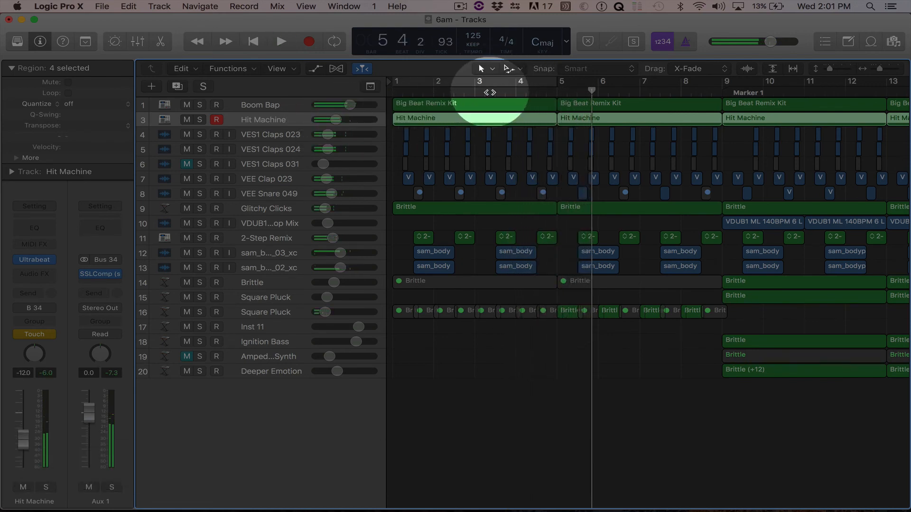
key("space")
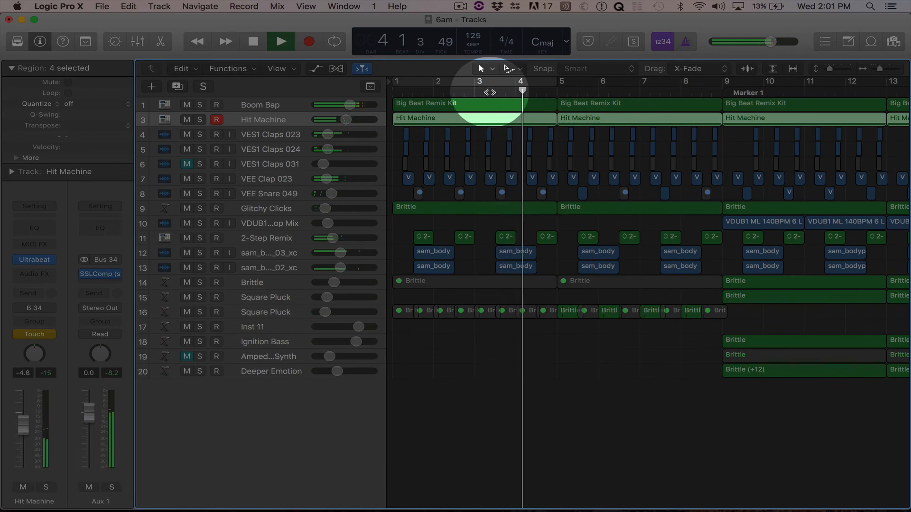
key("space")
key("a")
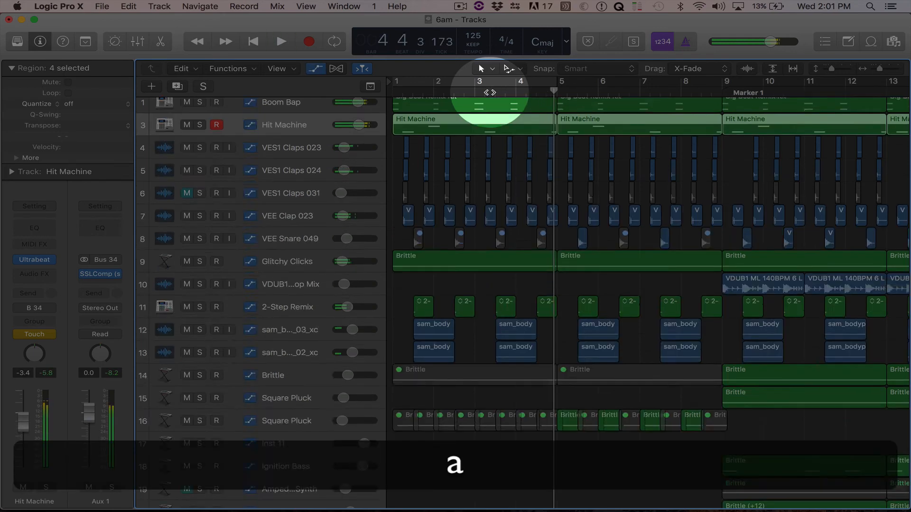
left_click(517, 91)
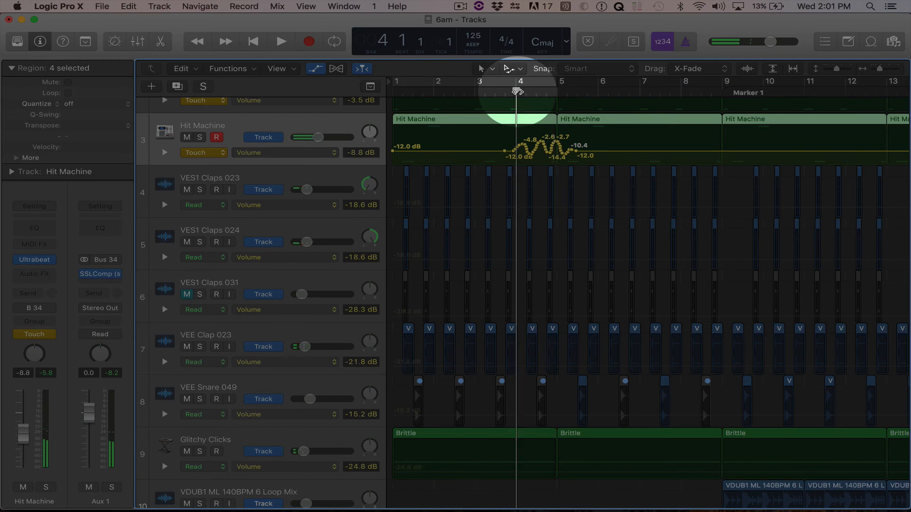
Hide the automation lanes and undo the volume automation written on Hit Machine
key("a")
key("super+a")
key("super+z")
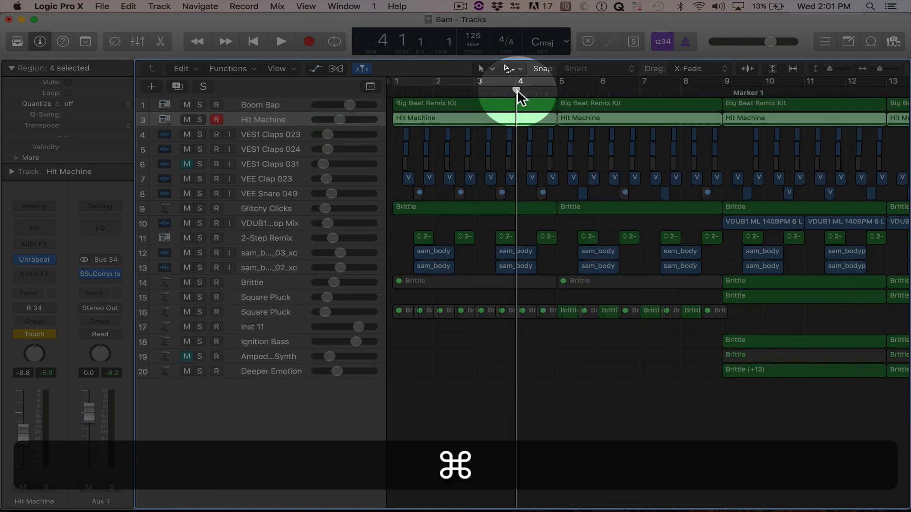
Open the Mixer, return the playhead to the start and set VES1 Claps 023 to Touch automation mode
key("super+grave")
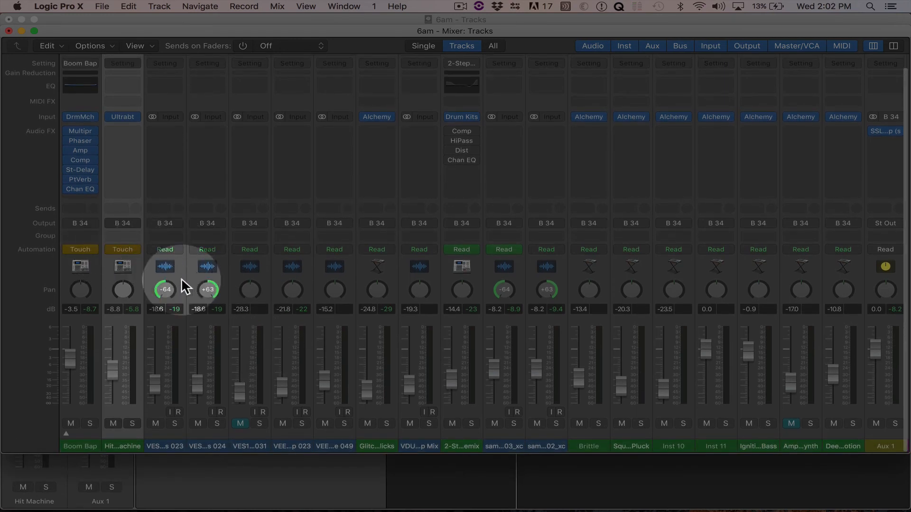
left_click(177, 444)
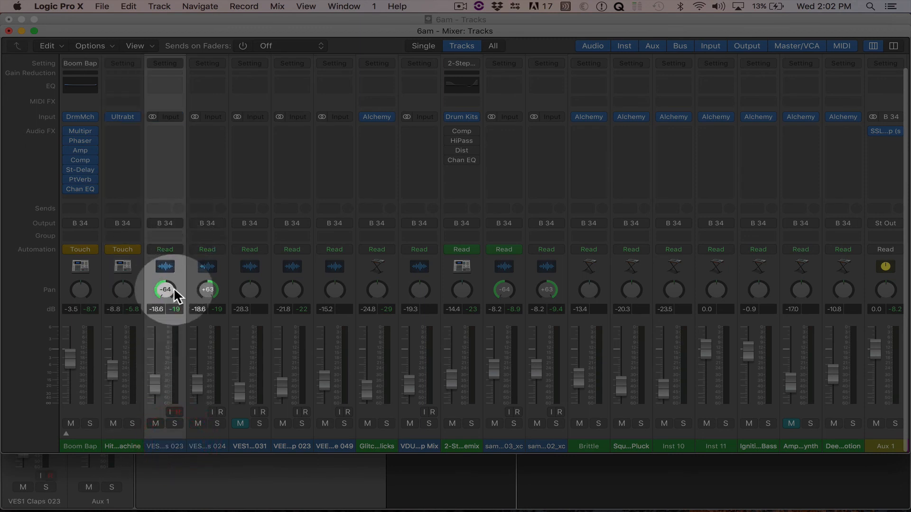
key("Return")
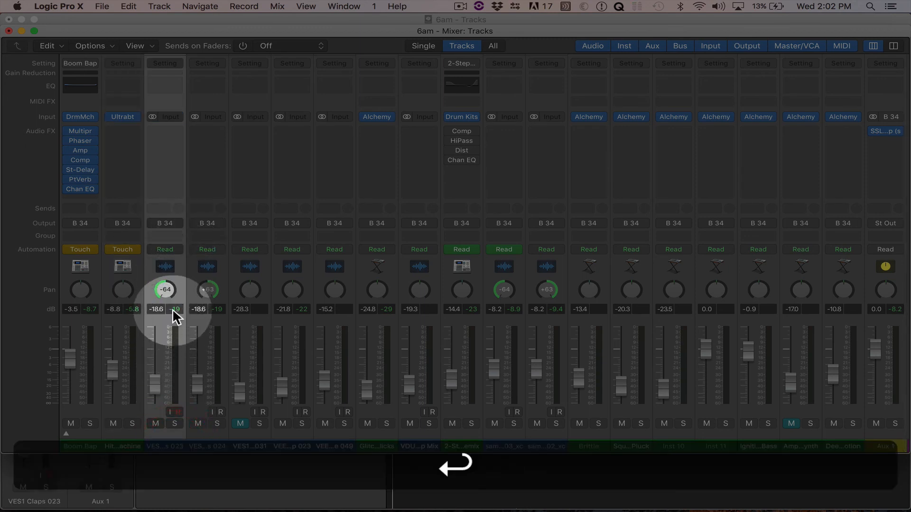
left_click(172, 249)
left_click(162, 256)
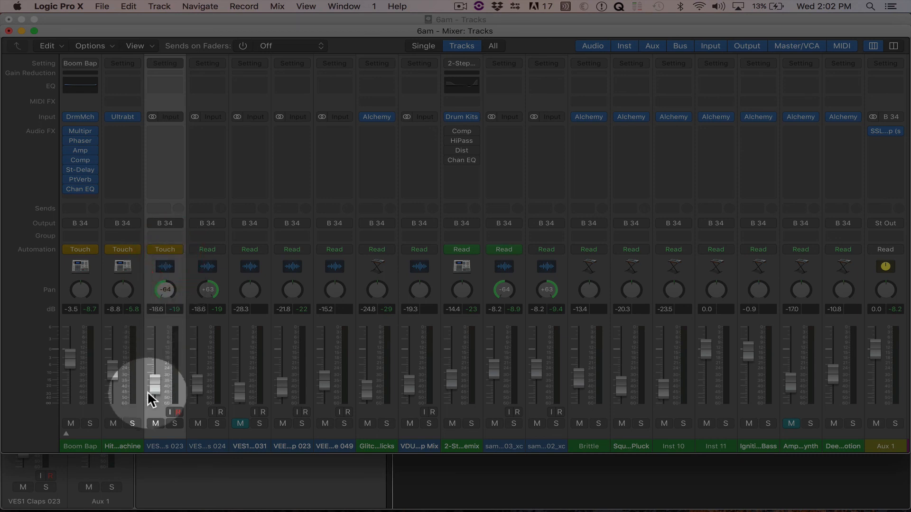
Ride the VES1 Claps 023 fader during playback up to about +0.1 dB through bar 2, and show its volume curve in the Tracks window
left_click_drag(150, 396, 159, 368)
key("space")
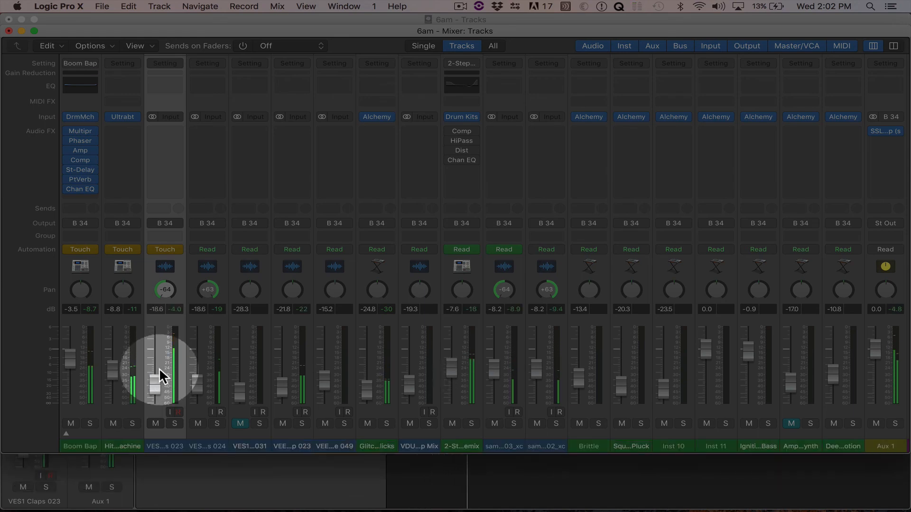
key("super+grave")
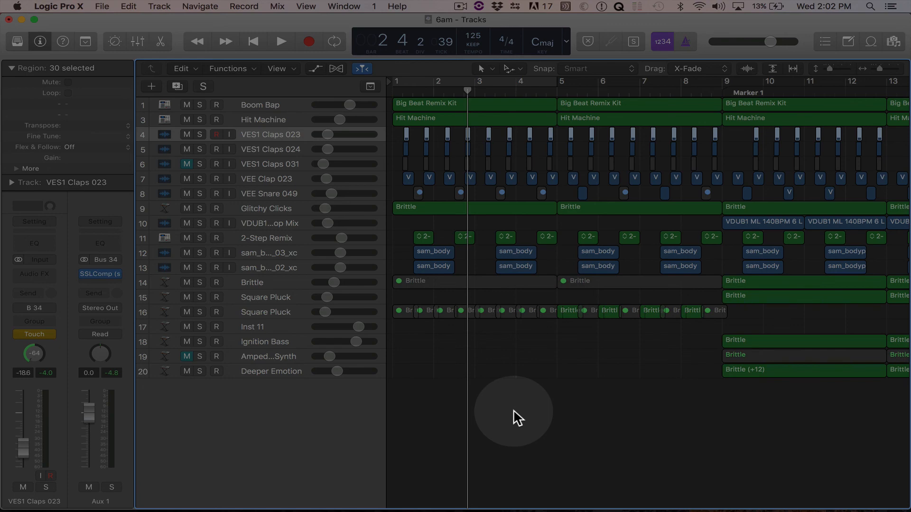
key("a")
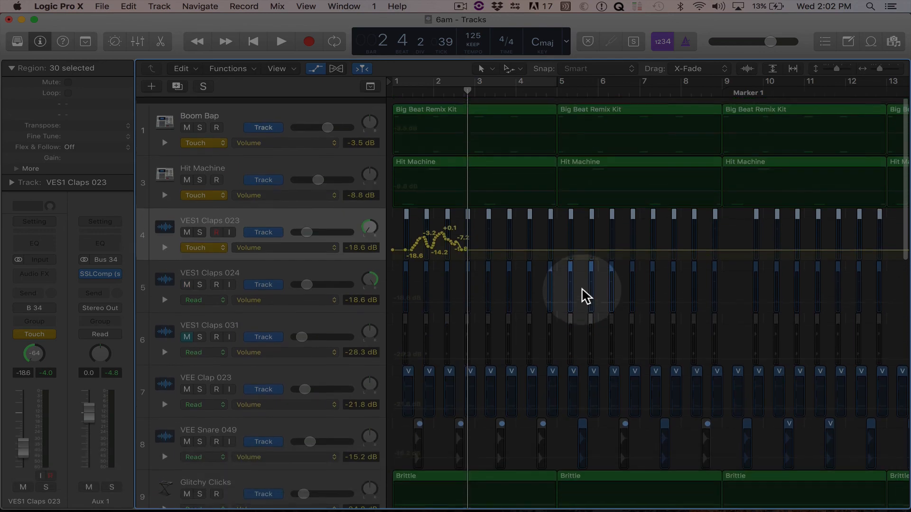
Add four volume points on Boom Bap between bars 2 and 4, and raise the segment between the inner two to +0.5 dB
left_click(460, 129)
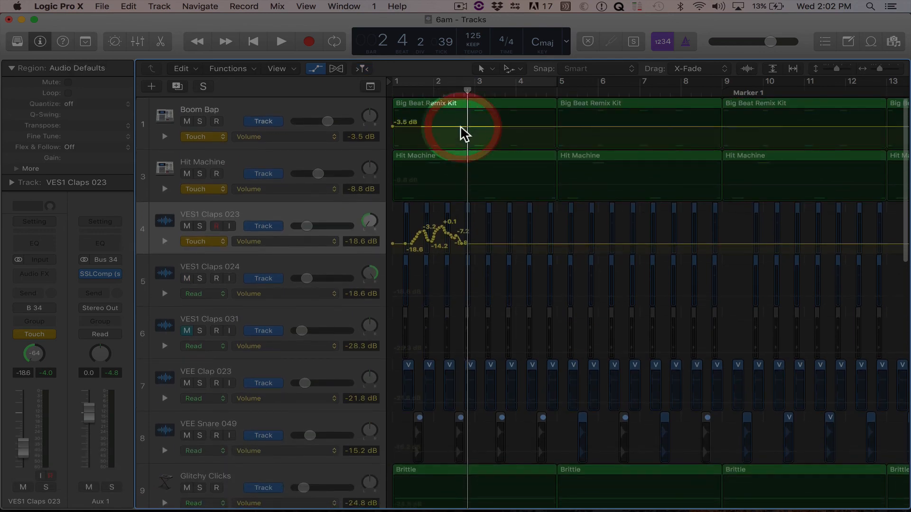
left_click(492, 127)
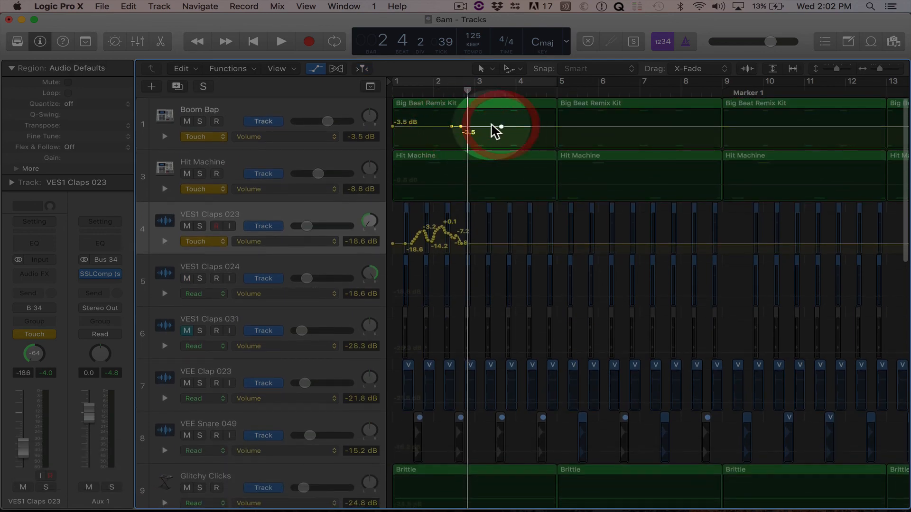
left_click_drag(481, 129, 481, 118)
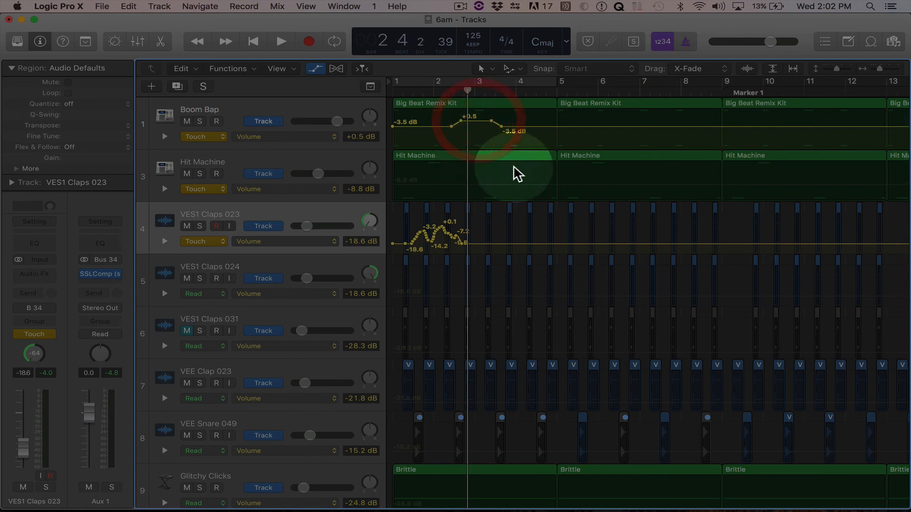